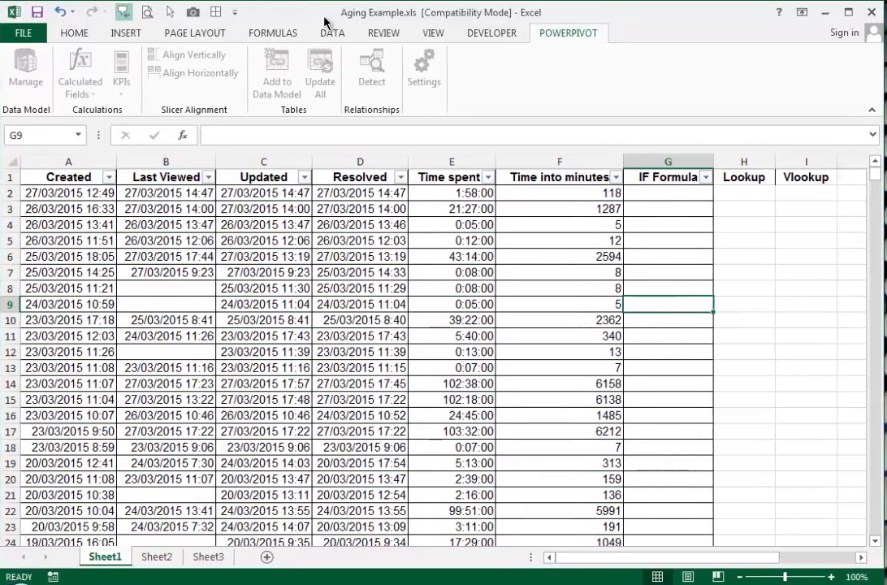
- Examine the date, Time spent and Time into minutes columns, plus the empty IF Formula, Lookup and Vlookup columns
{"action": "left_click", "coordinate": [451, 195]}
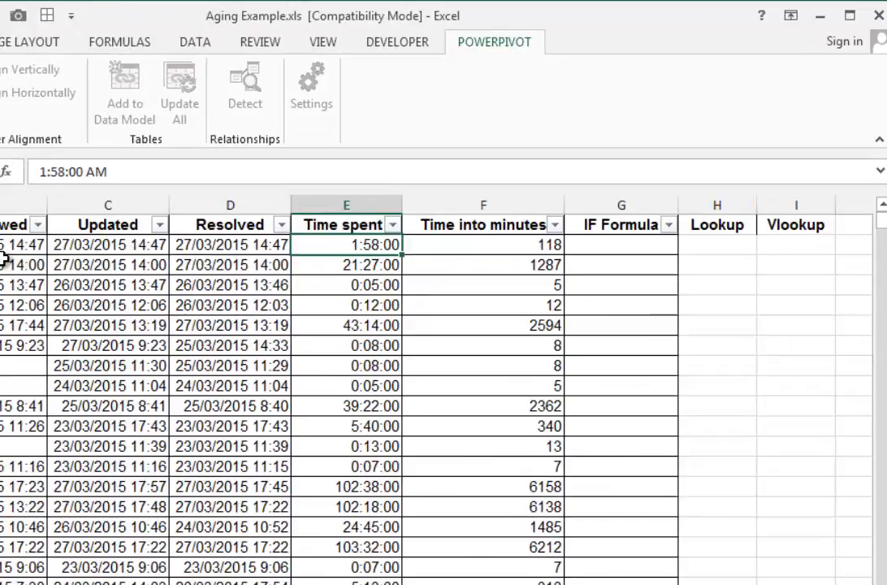
{"action": "left_click", "coordinate": [244, 244]}
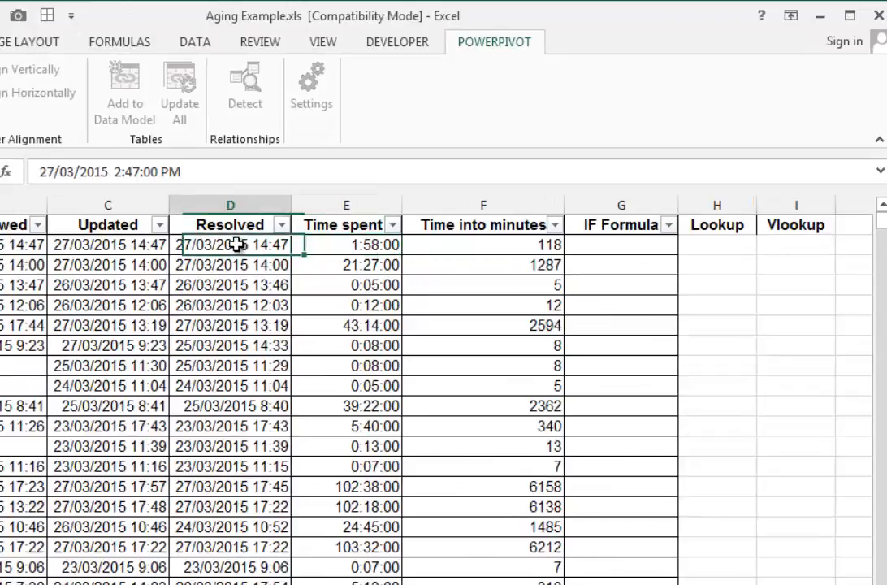
{"action": "left_click", "coordinate": [66, 252]}
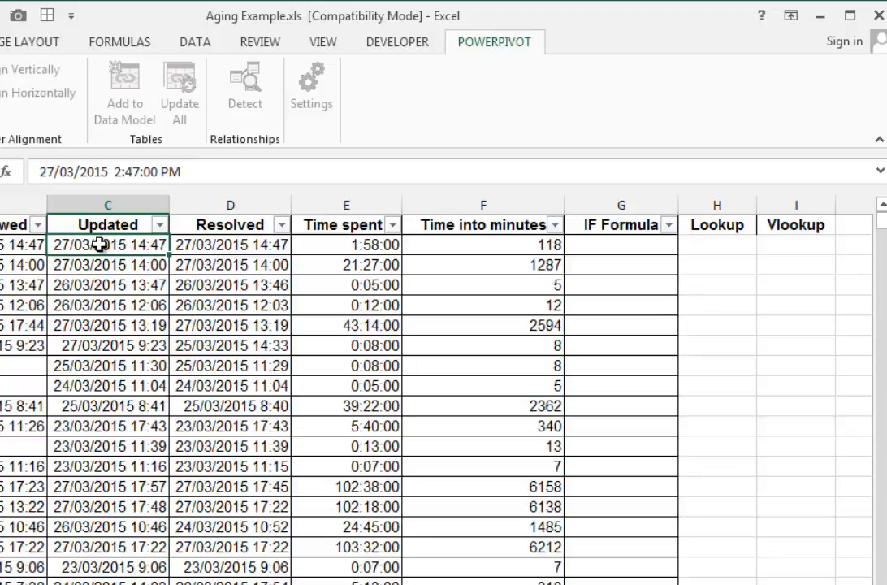
{"action": "left_click", "coordinate": [230, 245]}
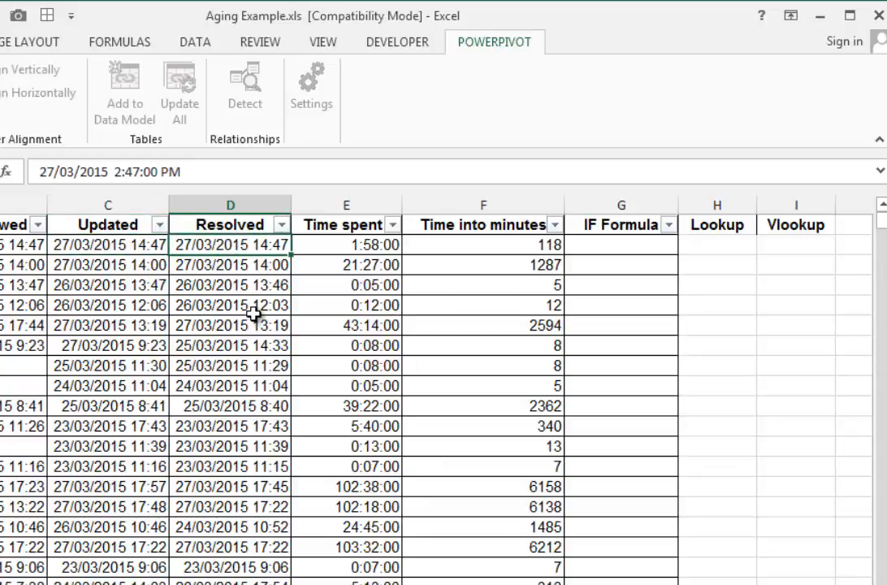
{"action": "left_click", "coordinate": [302, 243]}
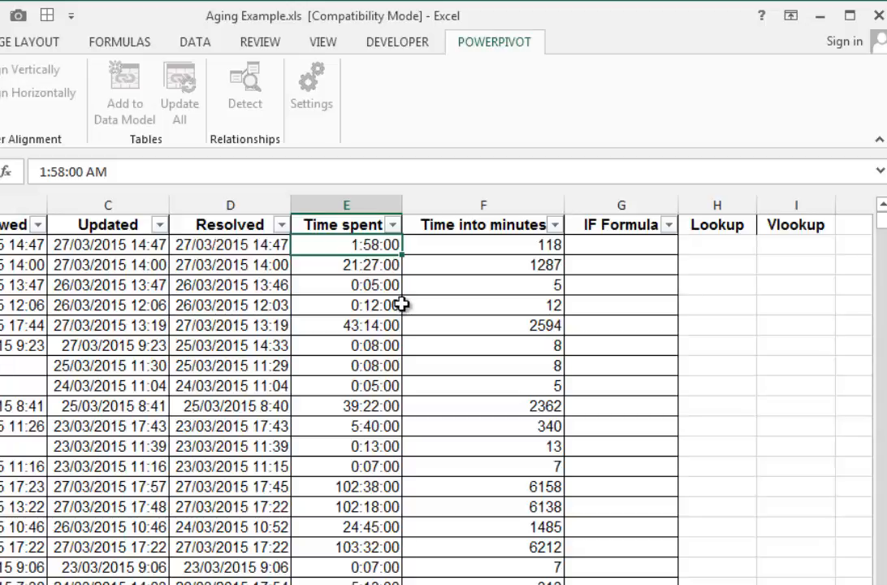
{"action": "left_click", "coordinate": [795, 226]}
{"action": "left_click", "coordinate": [622, 205]}
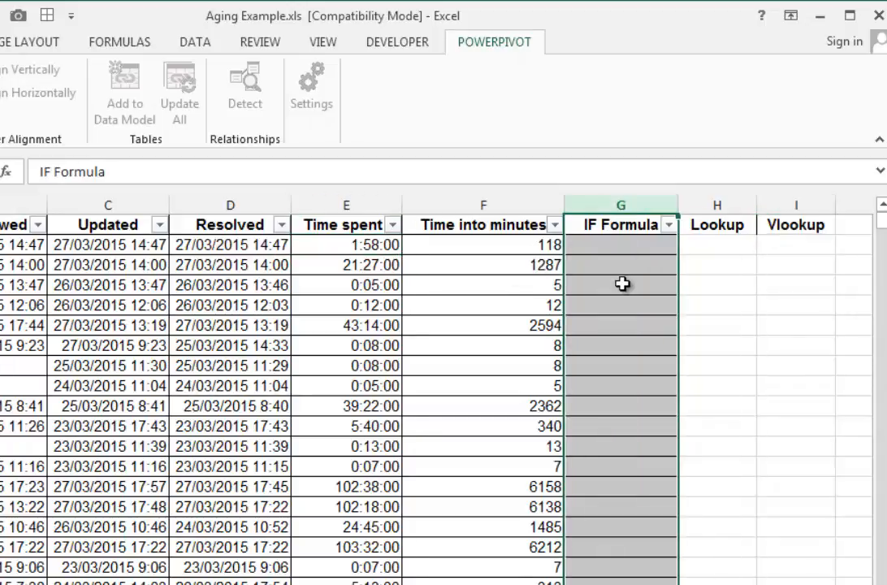
{"action": "left_click", "coordinate": [621, 243]}
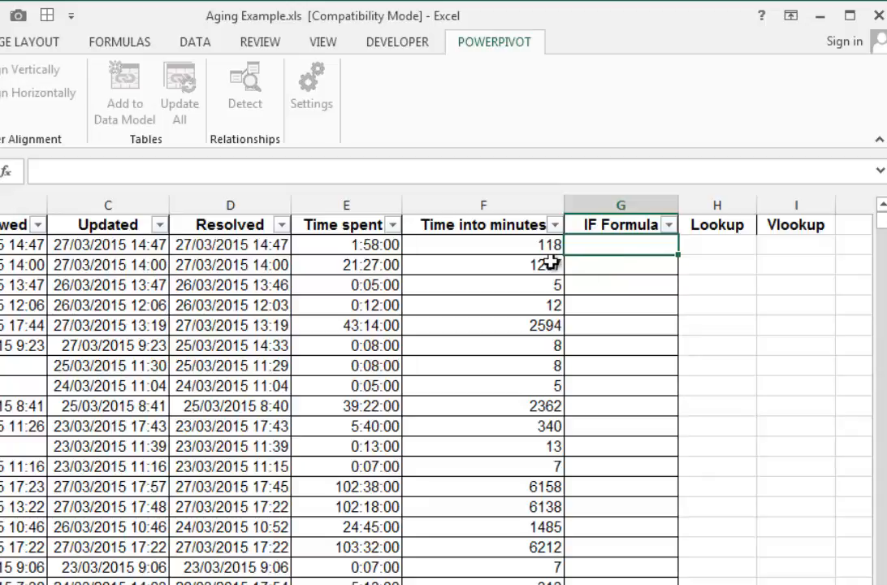
{"action": "mouse_move", "coordinate": [729, 206]}
{"action": "left_mouse_down"}
{"action": "mouse_move", "coordinate": [802, 205]}
{"action": "mouse_move", "coordinate": [746, 212]}
{"action": "left_mouse_up"}
{"action": "left_click", "coordinate": [750, 205]}
{"action": "left_click", "coordinate": [771, 205]}
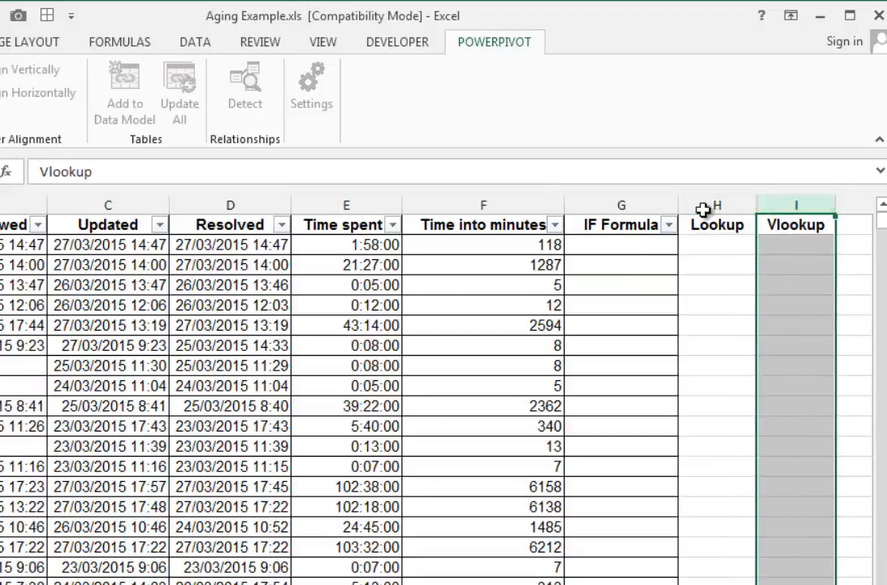
{"action": "left_click", "coordinate": [612, 244]}
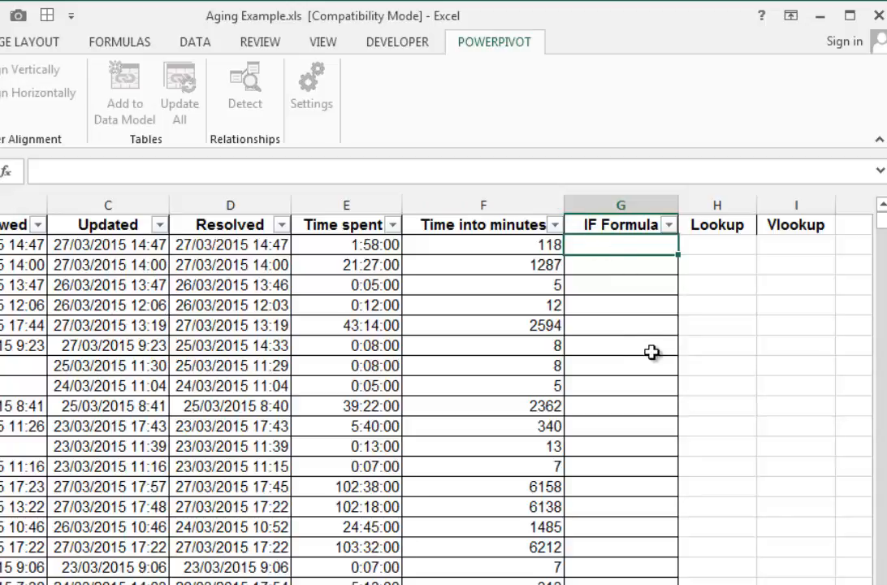
{"action": "key", "text": "Left"}
{"action": "key", "text": "Up"}
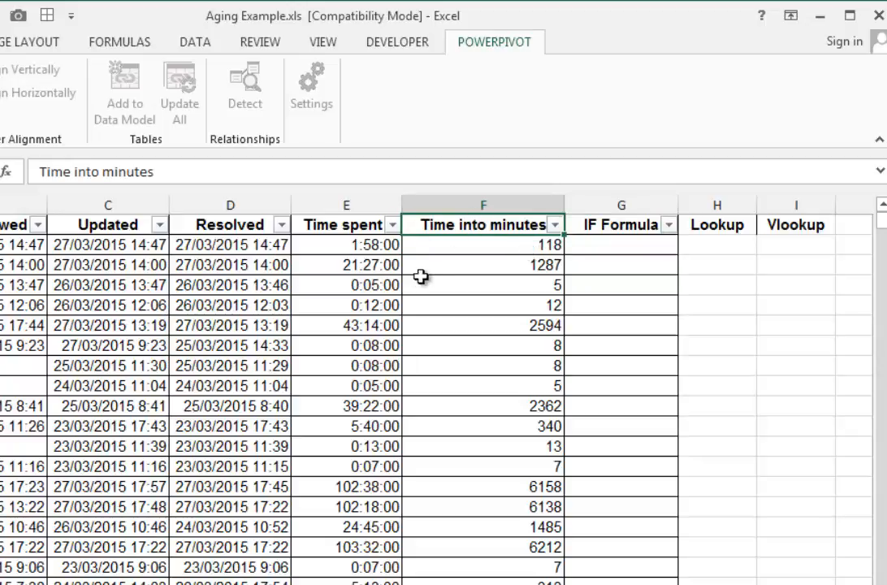
{"action": "left_click", "coordinate": [350, 244]}
{"action": "left_click", "coordinate": [336, 263]}
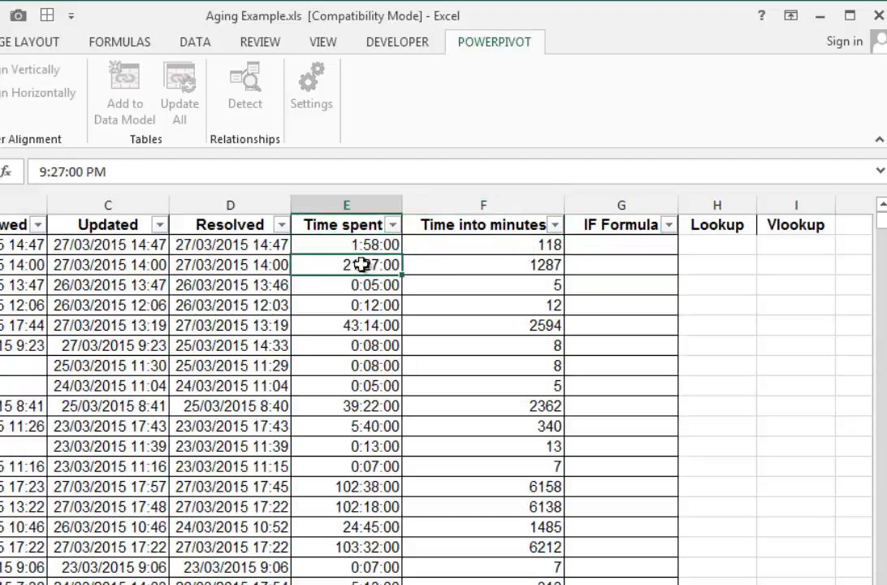
{"action": "left_click", "coordinate": [376, 244]}
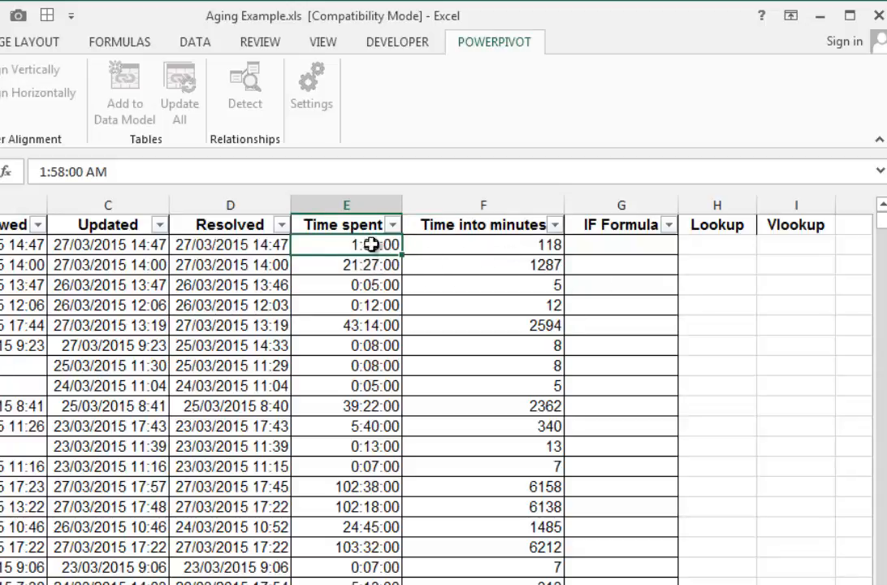
{"action": "left_click", "coordinate": [507, 249]}
{"action": "key", "text": "ctrl+shift+Down"}
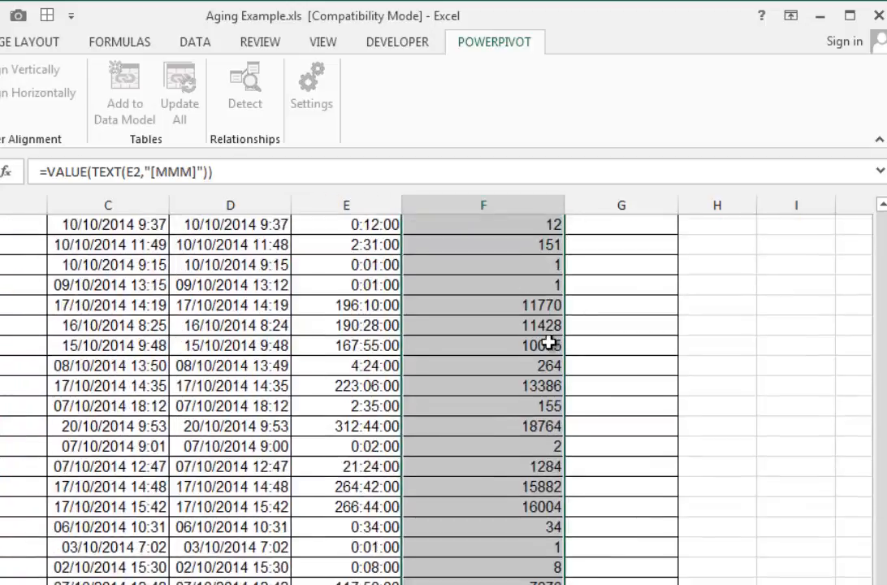
{"action": "key", "text": "Delete"}
{"action": "key", "text": "ctrl+BackSpace"}
{"action": "key", "text": "ctrl+Up"}
{"action": "key", "text": "Down"}
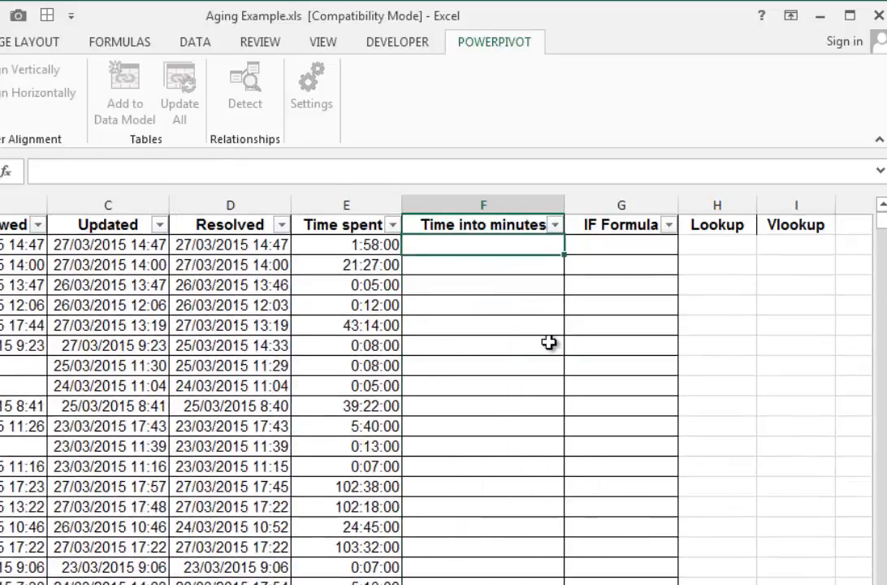
{"action": "type", "text": "=te"}
{"action": "key", "text": "Escape"}
{"action": "key", "text": "ctrl+z"}
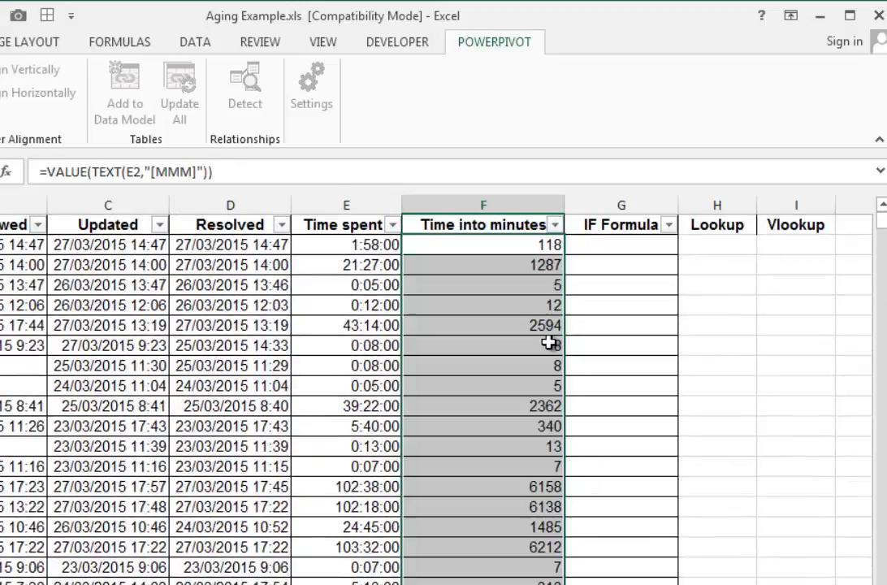
- Review the VALUE and TEXT formula in F2, and clear all formulas below the Time into minutes header
{"action": "left_click", "coordinate": [117, 171]}
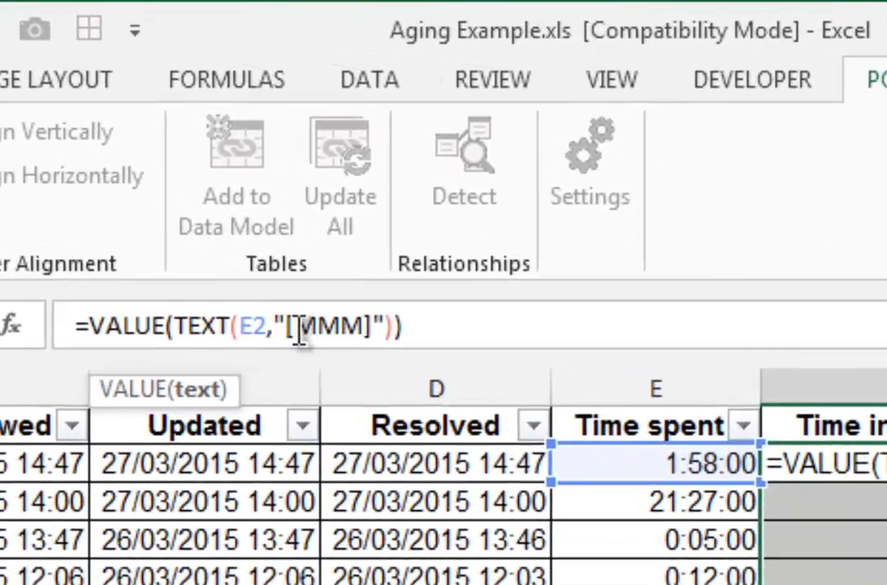
{"action": "left_click_drag", "start_coordinate": [392, 327], "coordinate": [176, 325]}
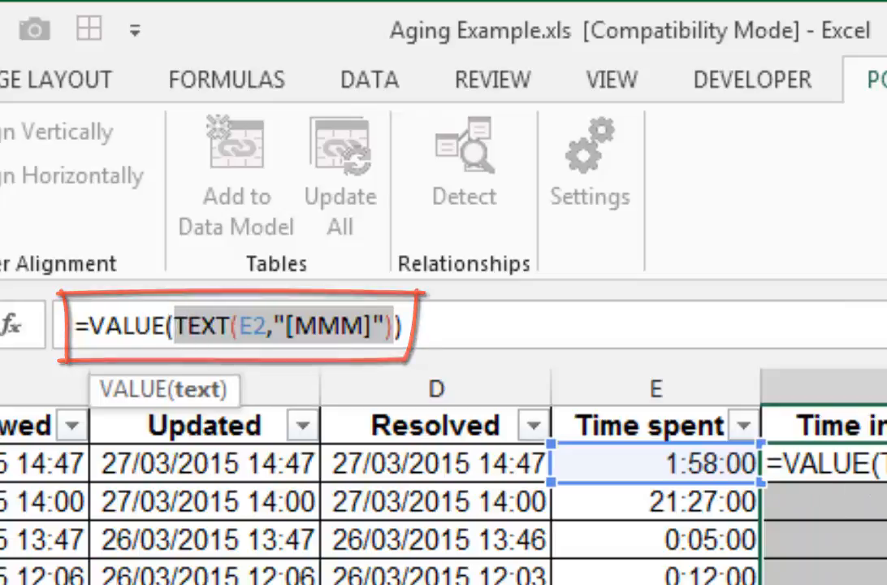
{"action": "key", "text": "Escape"}
{"action": "key", "text": "Delete"}
{"action": "key", "text": "Up"}
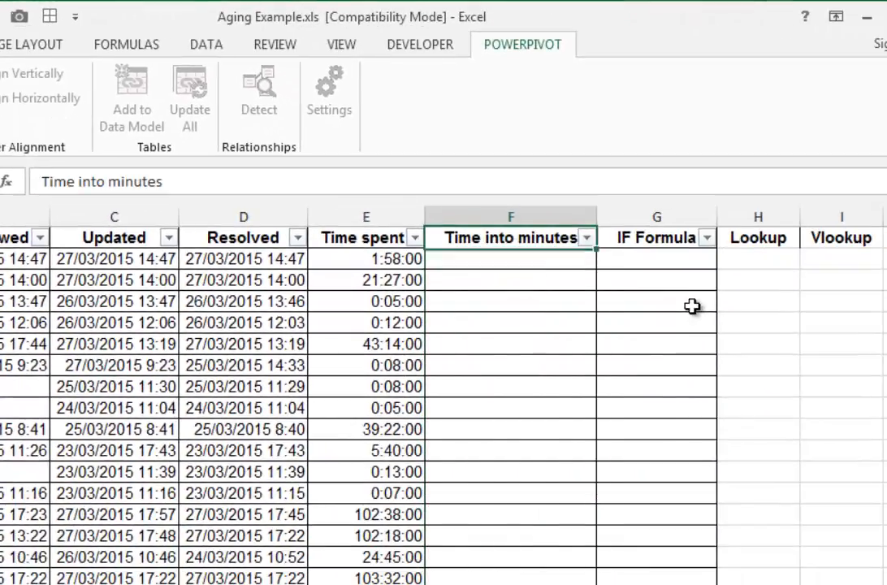
- Enter the formula =TEXT(E2,"[MMM]") in cell F2 to convert the time spent into minutes
{"action": "key", "text": "Down"}
{"action": "type", "text": "=te"}
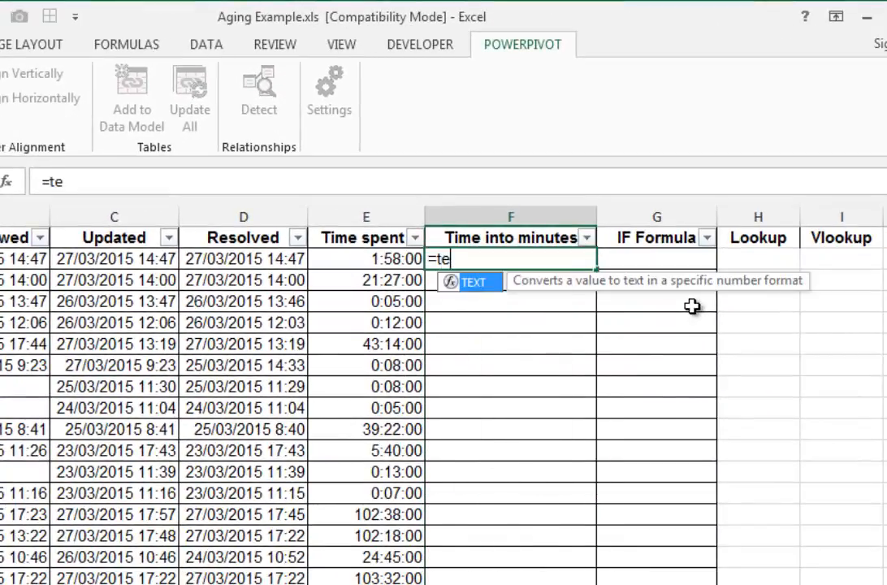
{"action": "key", "text": "Tab"}
{"action": "key", "text": "Left"}
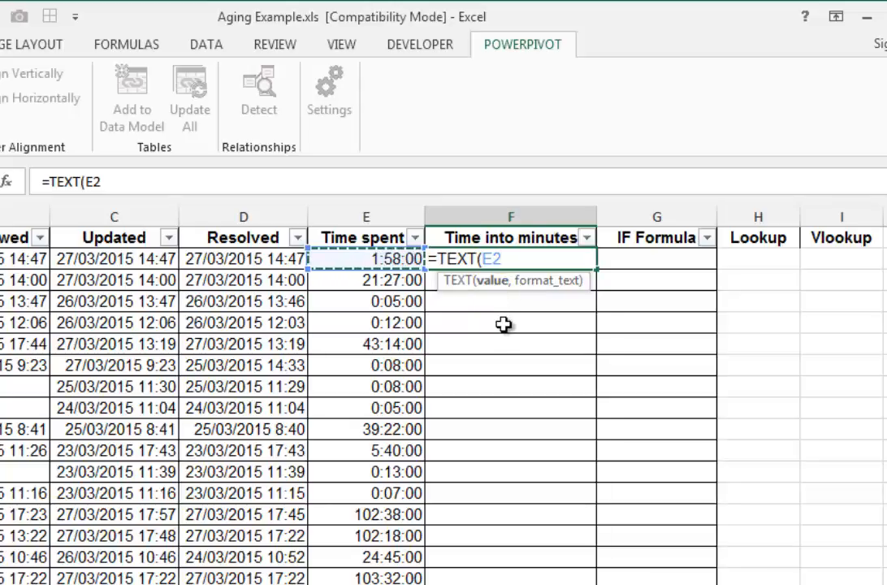
{"action": "type", "text": ","}
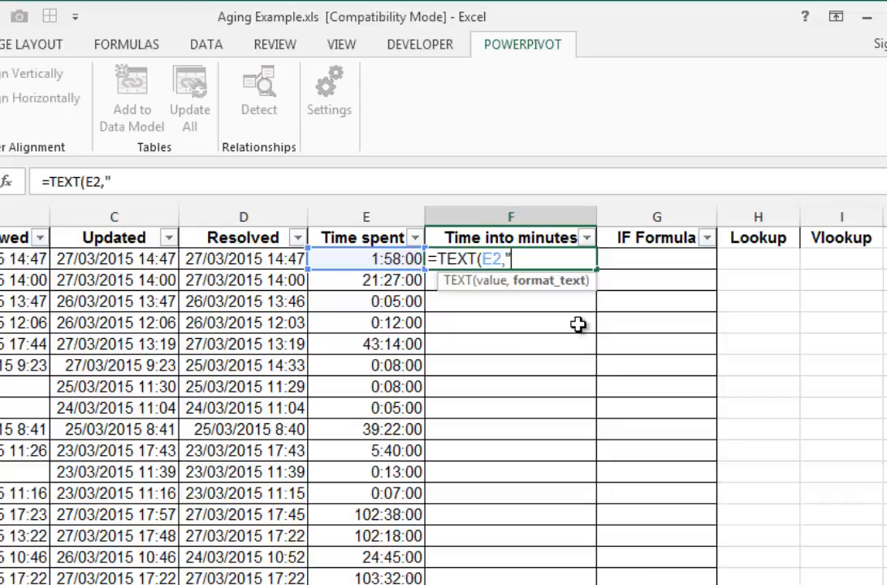
{"action": "type", "text": "\"["}
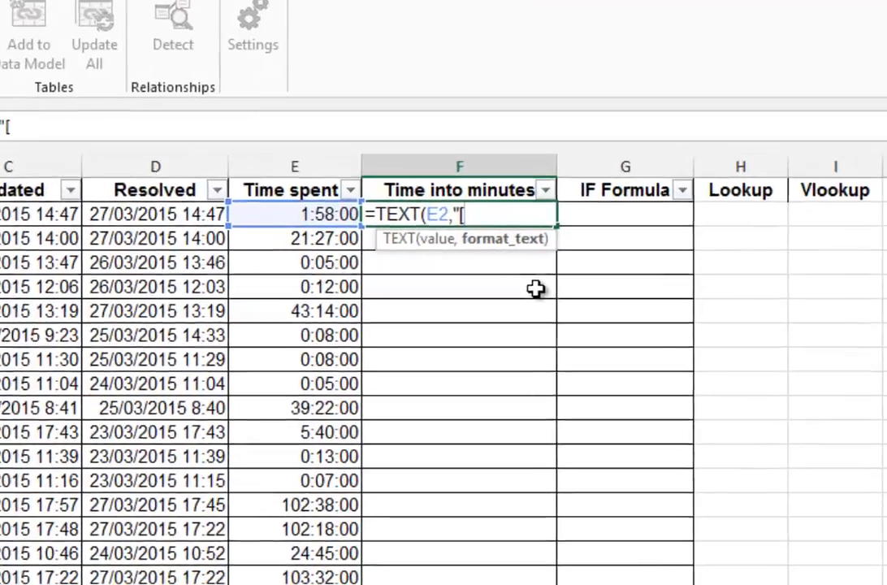
{"action": "type", "text": "MMM"}
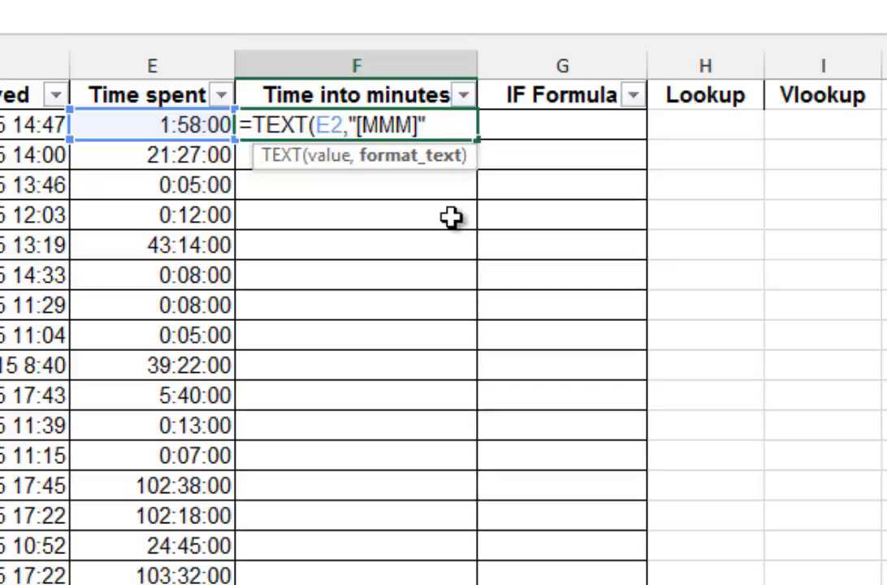
{"action": "type", "text": "]\")"}
{"action": "key", "text": "ctrl+Return"}
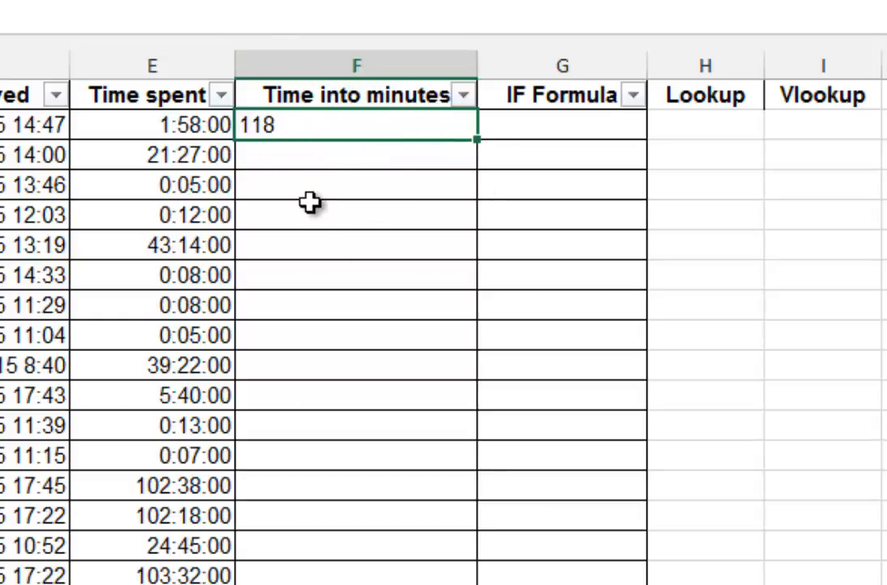
- Wrap the F2 formula in VALUE so that it reads =VALUE(TEXT(E2,"[MMM]"))
{"action": "key", "text": "F2"}
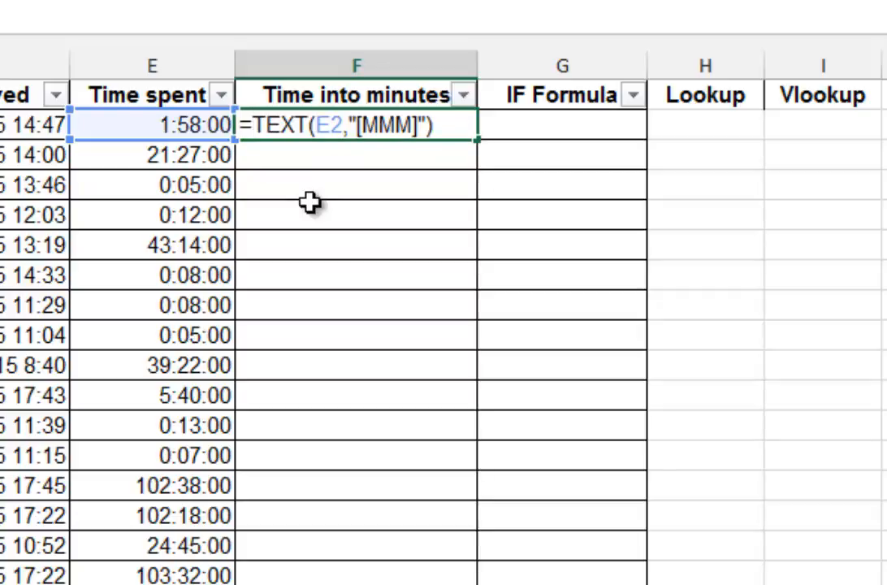
{"action": "type", "text": "va"}
{"action": "key", "text": "Tab"}
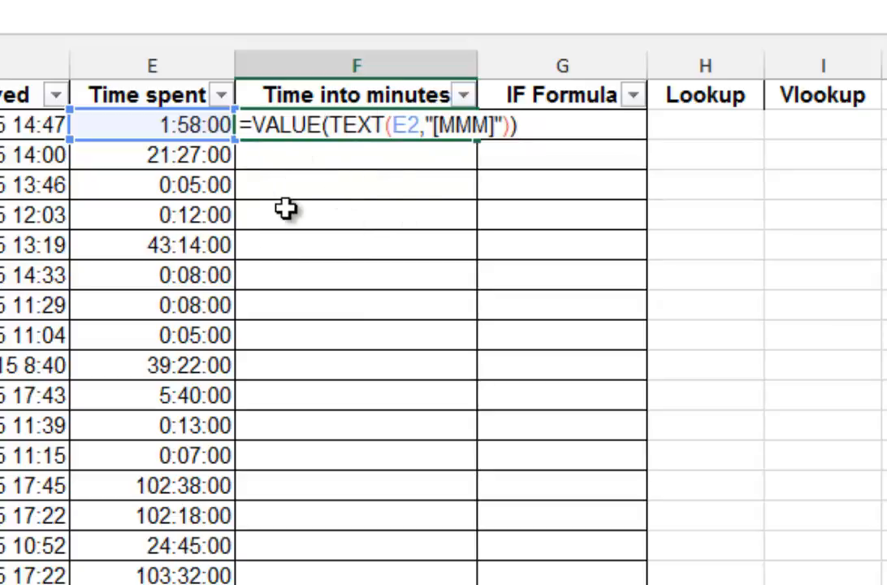
{"action": "key", "text": "Return"}
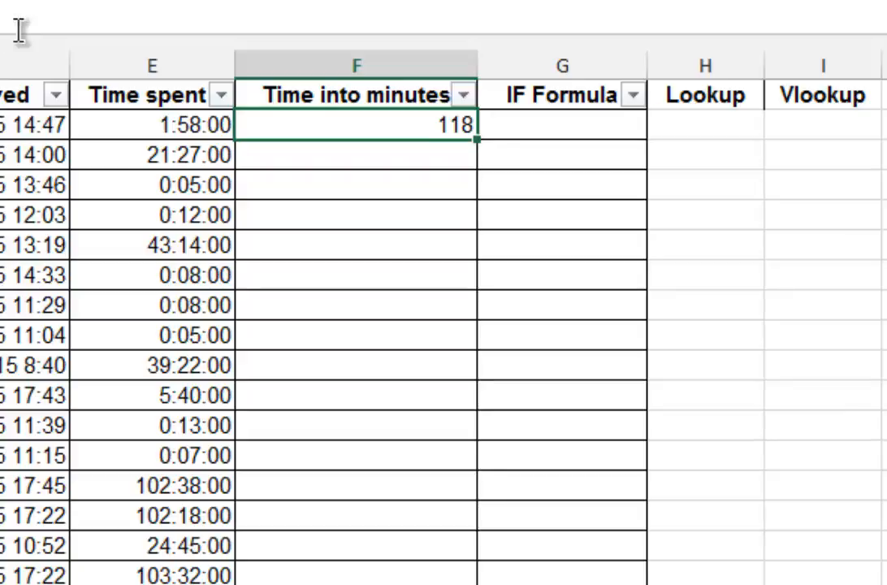
- Fill the F2 formula down the whole Time into minutes column and check the filled rows
{"action": "double_click", "coordinate": [482, 141]}
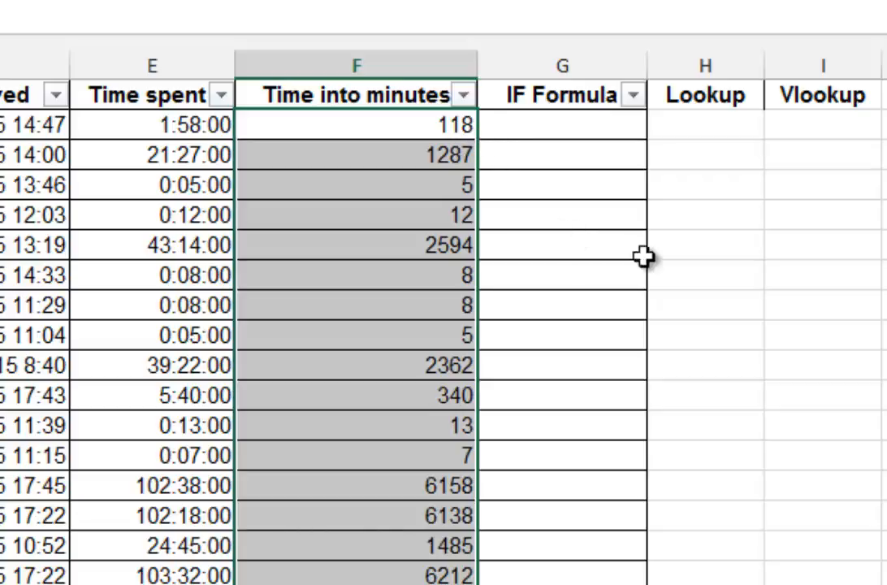
{"action": "scroll", "coordinate": [390, 513], "scroll_direction": "down", "scroll_amount": 5}
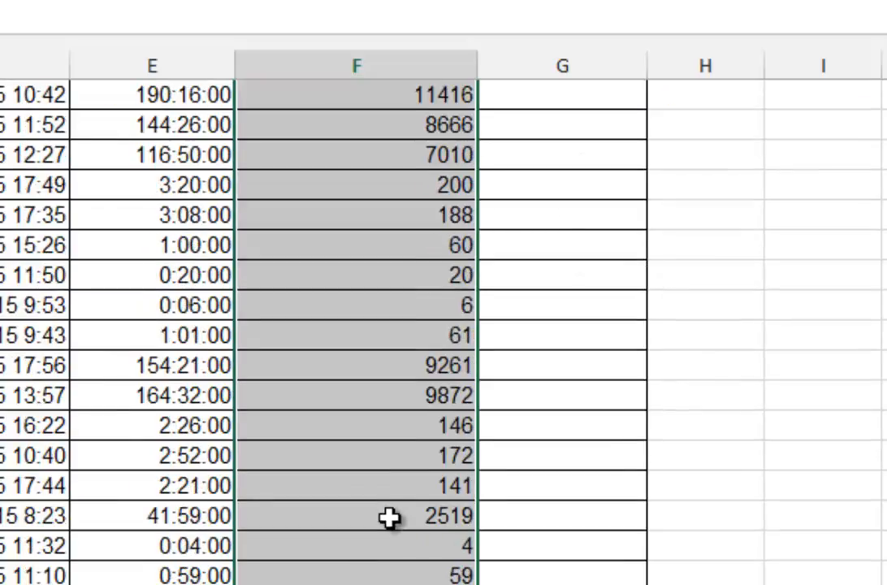
{"action": "left_click", "coordinate": [391, 513]}
{"action": "scroll", "coordinate": [390, 513], "scroll_direction": "down", "scroll_amount": 5}
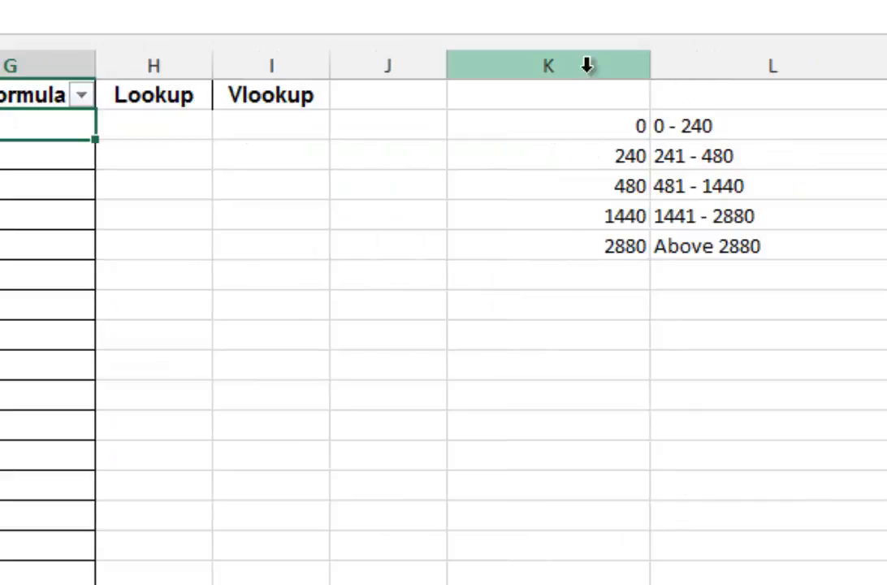
- Autofit columns K and L, which hold the minute thresholds and range labels, and review the 0 - 240 bracket against the minutes
{"action": "left_click_drag", "start_coordinate": [585, 63], "coordinate": [763, 75]}
{"action": "double_click", "coordinate": [649, 69]}
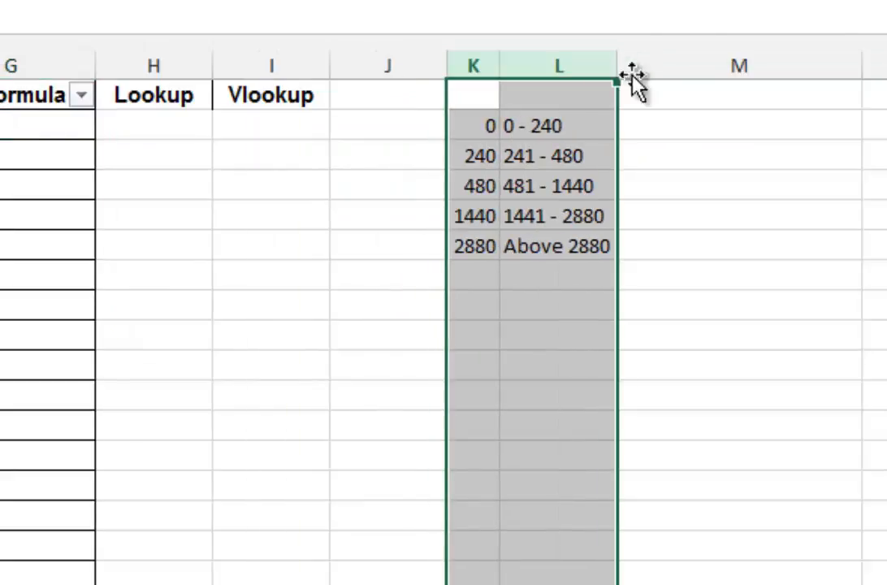
{"action": "left_click", "coordinate": [480, 186]}
{"action": "left_click", "coordinate": [481, 128]}
{"action": "left_click_drag", "start_coordinate": [482, 128], "coordinate": [575, 126]}
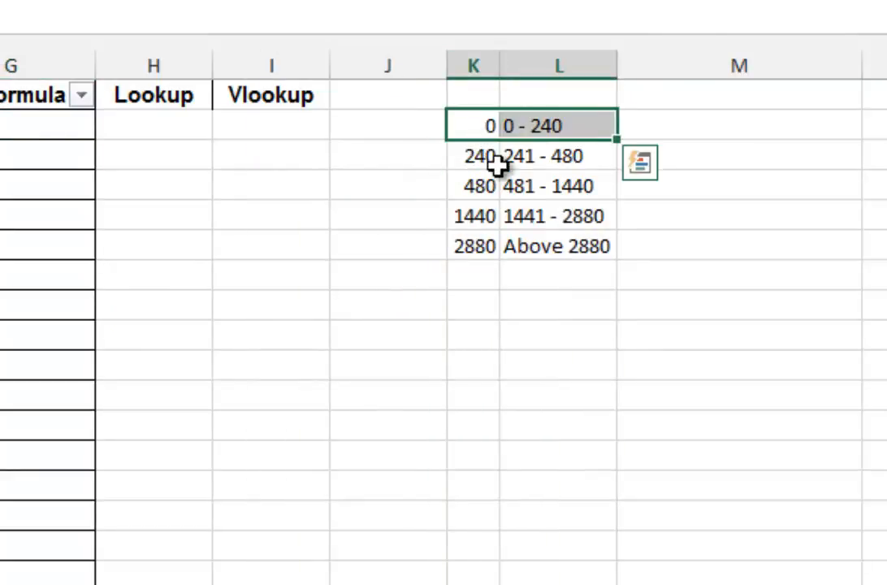
{"action": "left_click", "coordinate": [492, 130]}
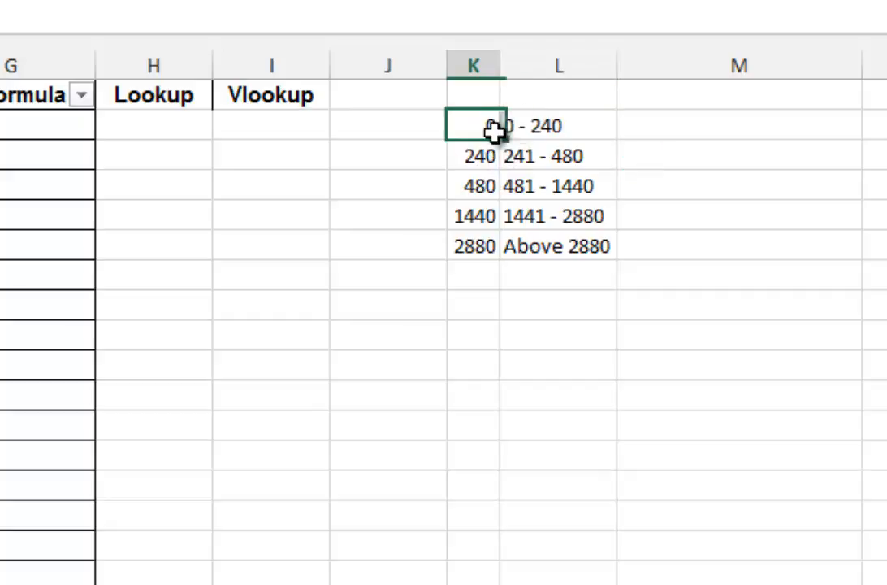
{"action": "left_click", "coordinate": [554, 129]}
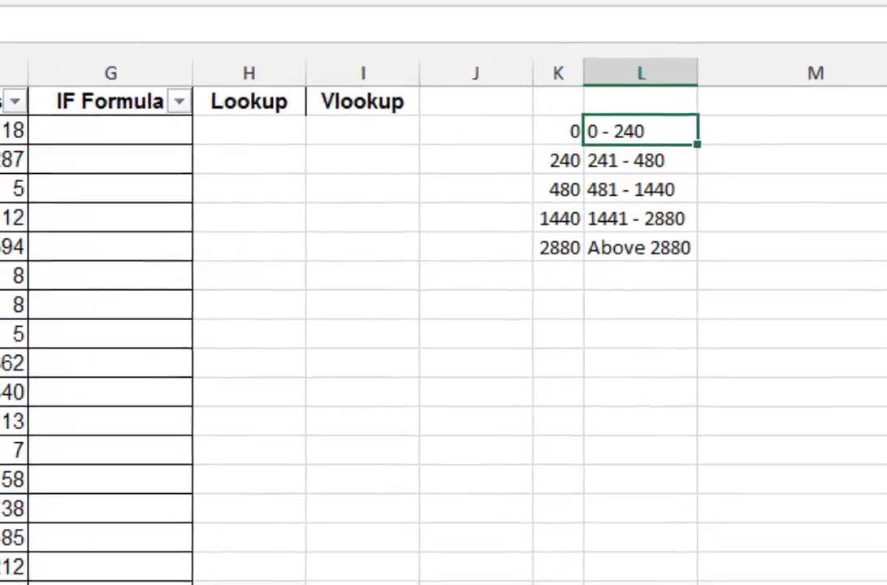
{"action": "left_click", "coordinate": [114, 132]}
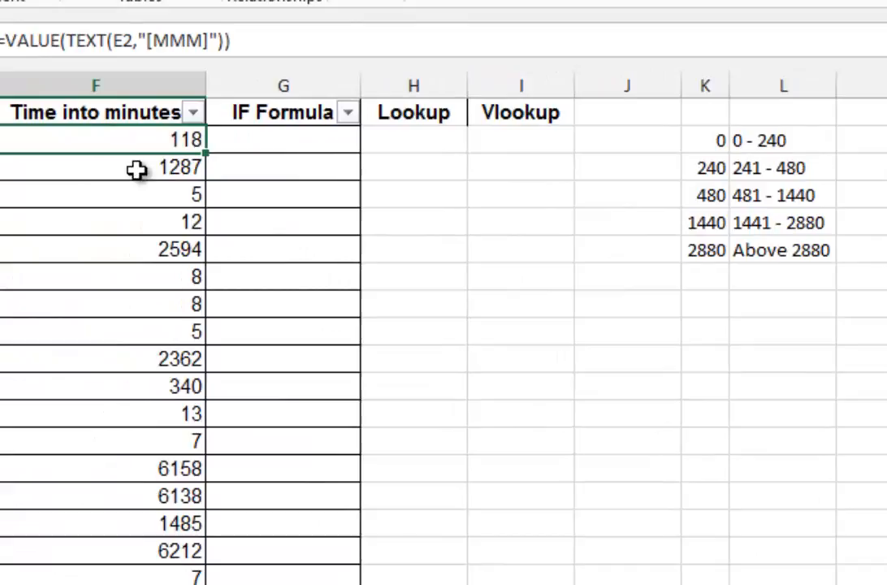
- Begin an IF formula in G2 whose logical test checks whether the minutes in F2 are less than 241, =IF(F2<241,
{"action": "left_click", "coordinate": [267, 148]}
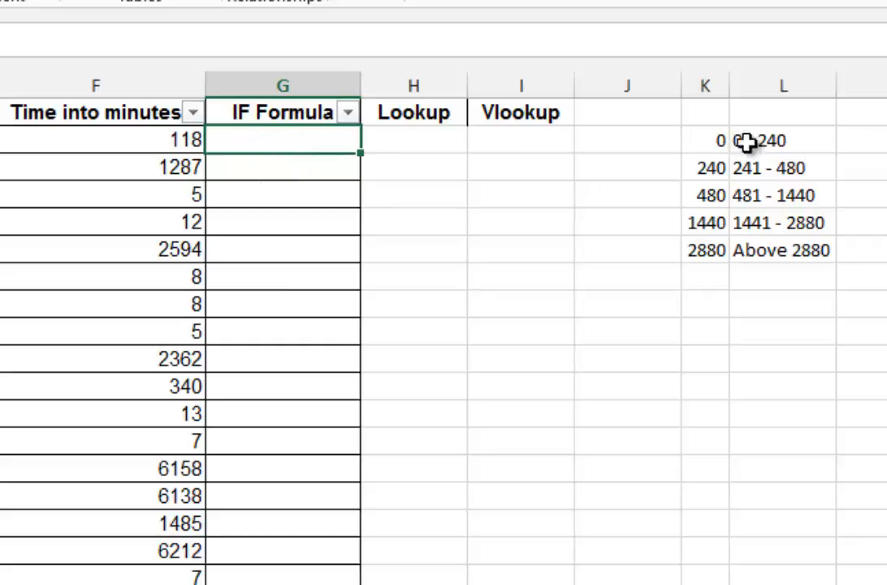
{"action": "left_click", "coordinate": [147, 141]}
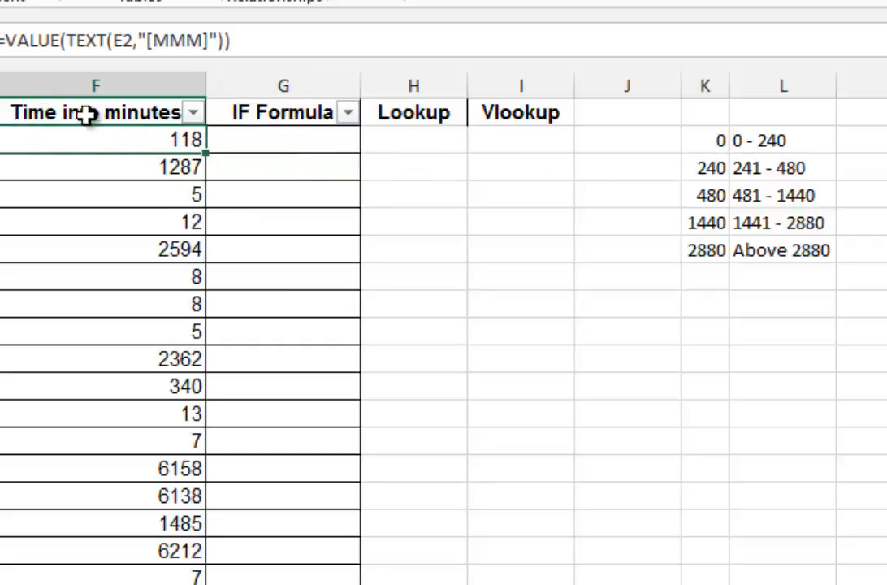
{"action": "left_click", "coordinate": [741, 137]}
{"action": "left_click", "coordinate": [288, 135]}
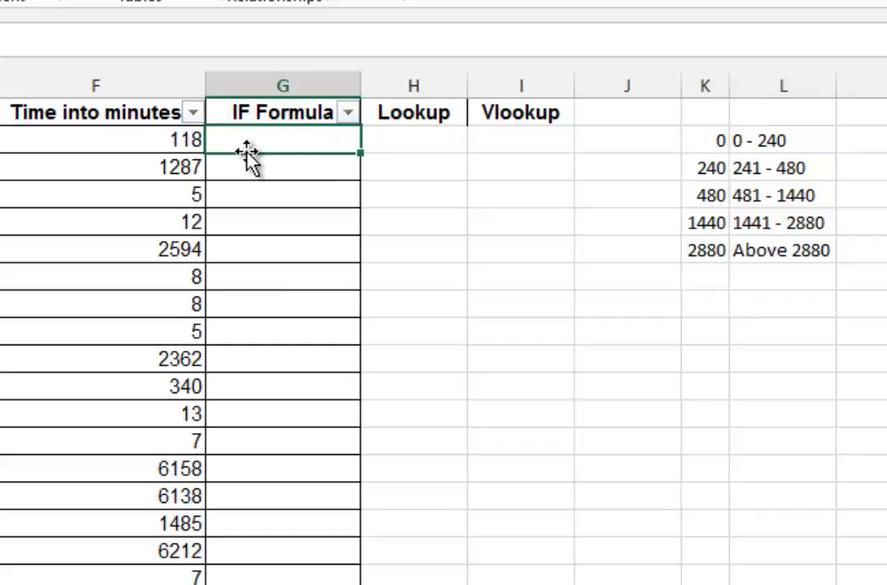
{"action": "type", "text": "=if"}
{"action": "key", "text": "Tab"}
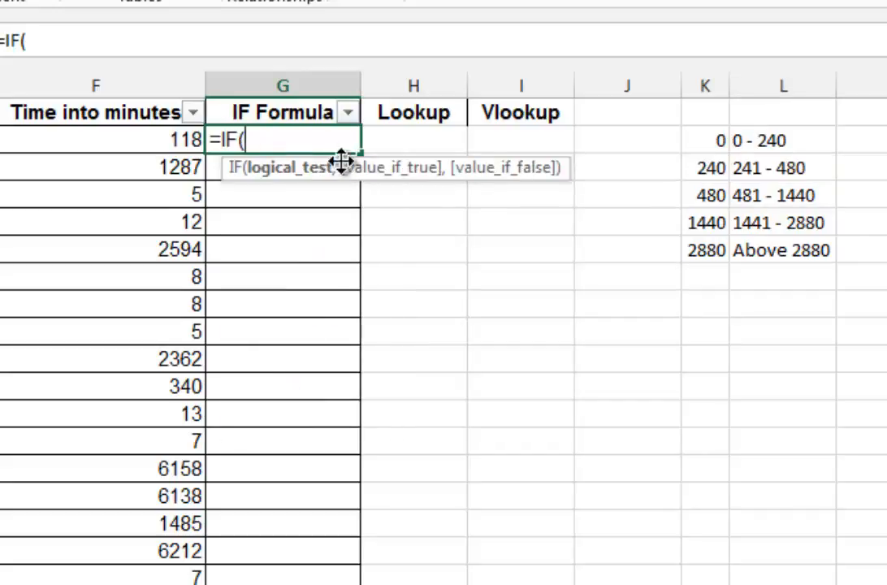
{"action": "left_click", "coordinate": [154, 139]}
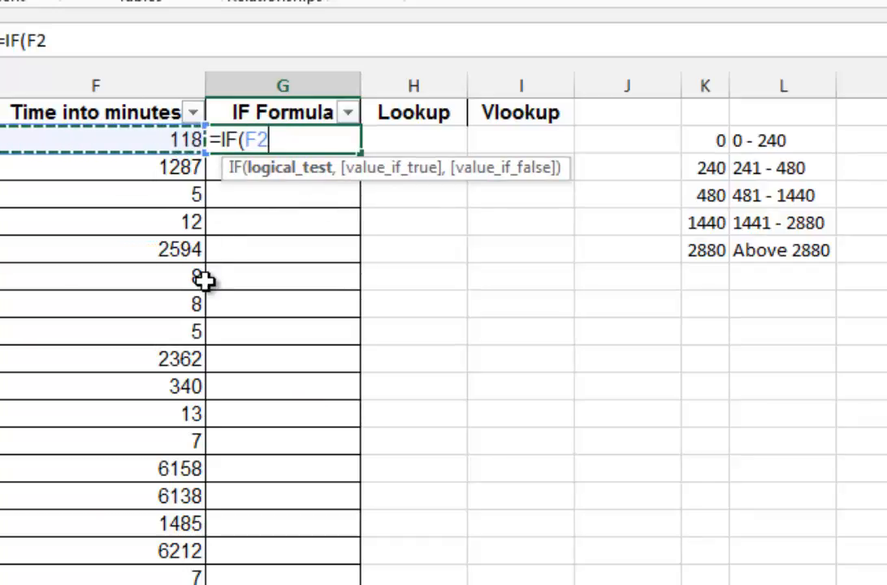
{"action": "type", "text": "<241"}
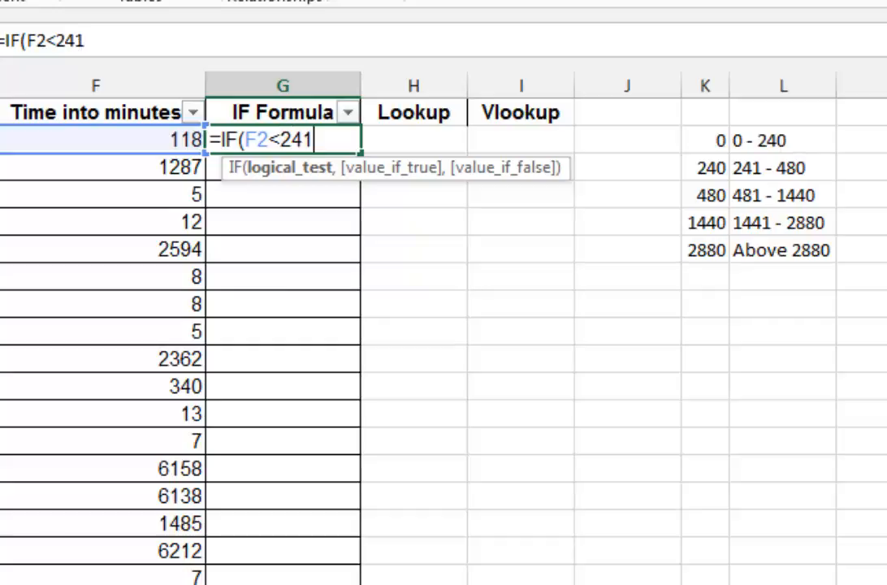
{"action": "type", "text": ","}
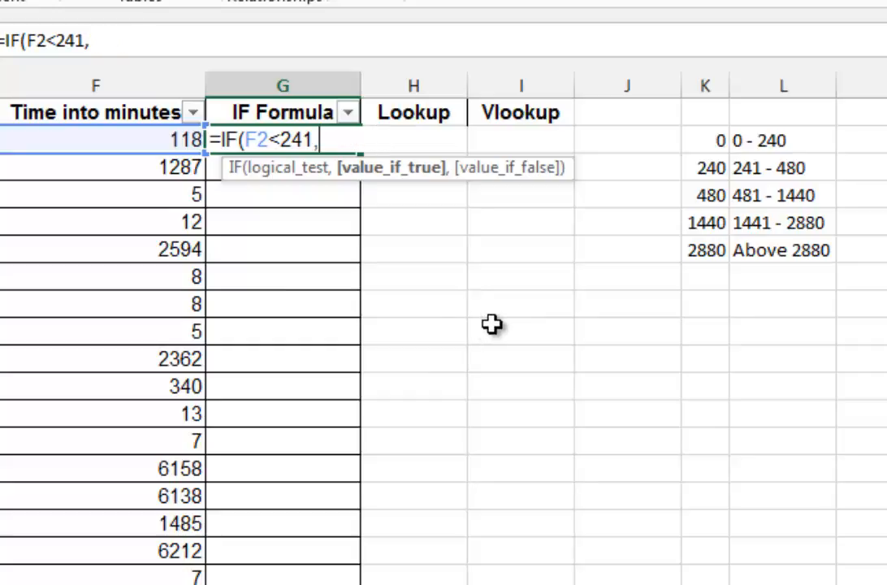
- Use range label L2 as the IF's true result and convert the reference into the literal text "0 - 240"
{"action": "left_click", "coordinate": [752, 143]}
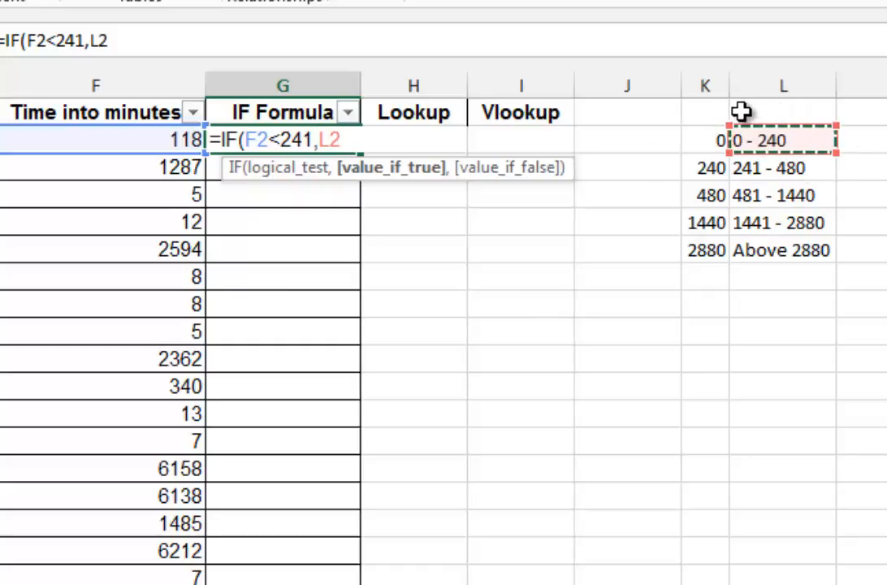
{"action": "double_click", "coordinate": [332, 140]}
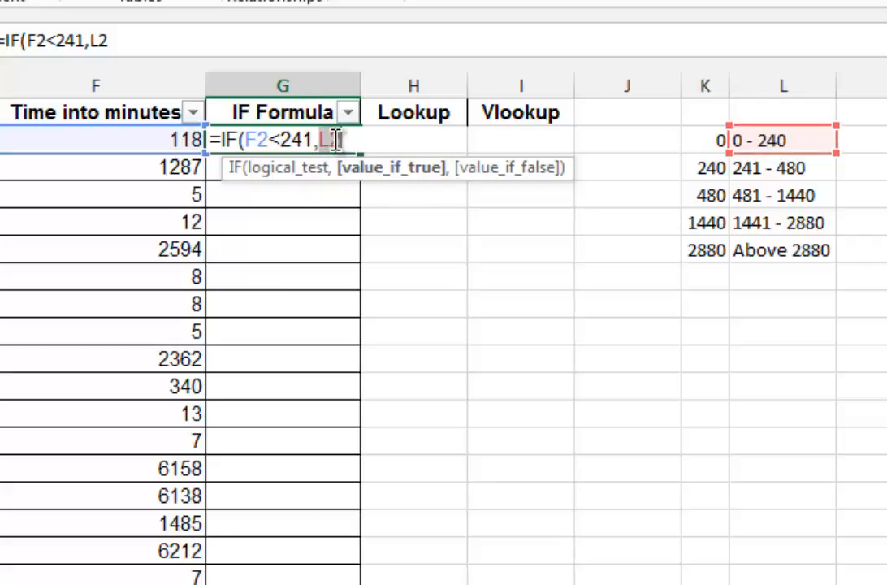
{"action": "left_click_drag", "start_coordinate": [350, 140], "coordinate": [325, 140]}
{"action": "key", "text": "F9"}
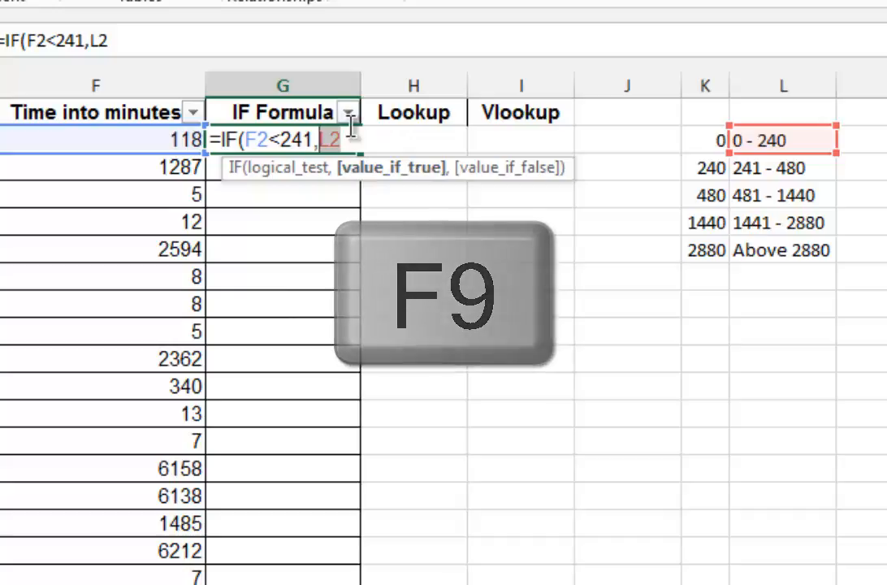
{"action": "key", "text": "F9"}
{"action": "left_click", "coordinate": [408, 144]}
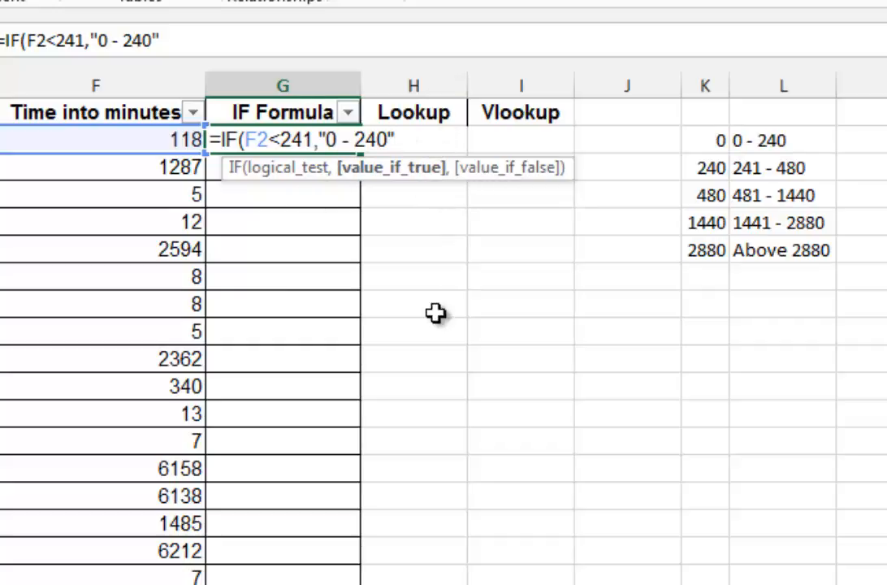
{"action": "type", "text": ","}
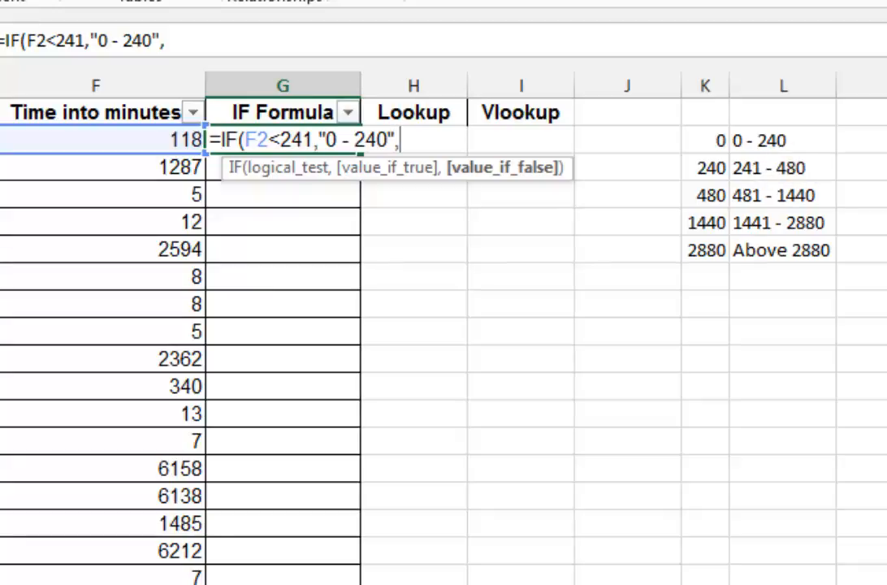
- Nest a second IF testing F2<481, with the label from L3 converted to the literal "241 - 480" as its true result
{"action": "type", "text": "if"}
{"action": "key", "text": "Tab"}
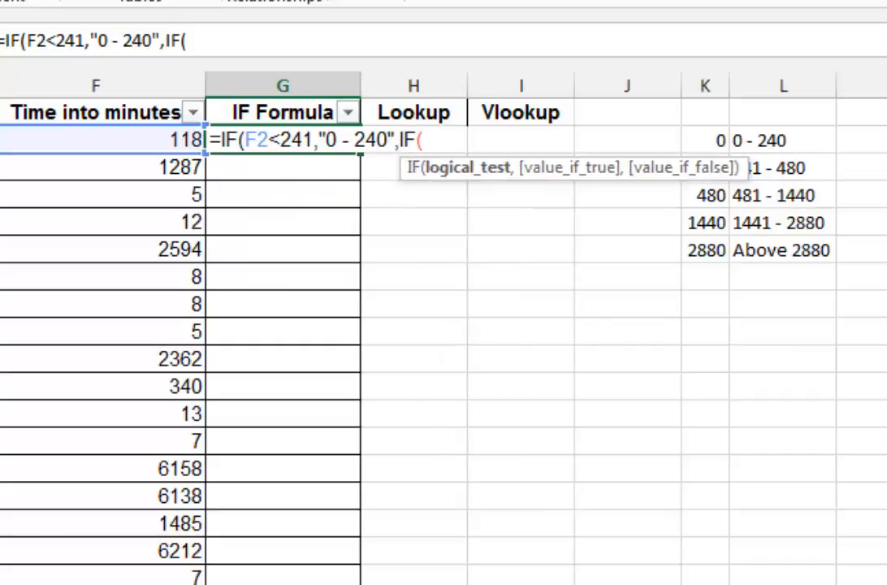
{"action": "left_click", "coordinate": [91, 137]}
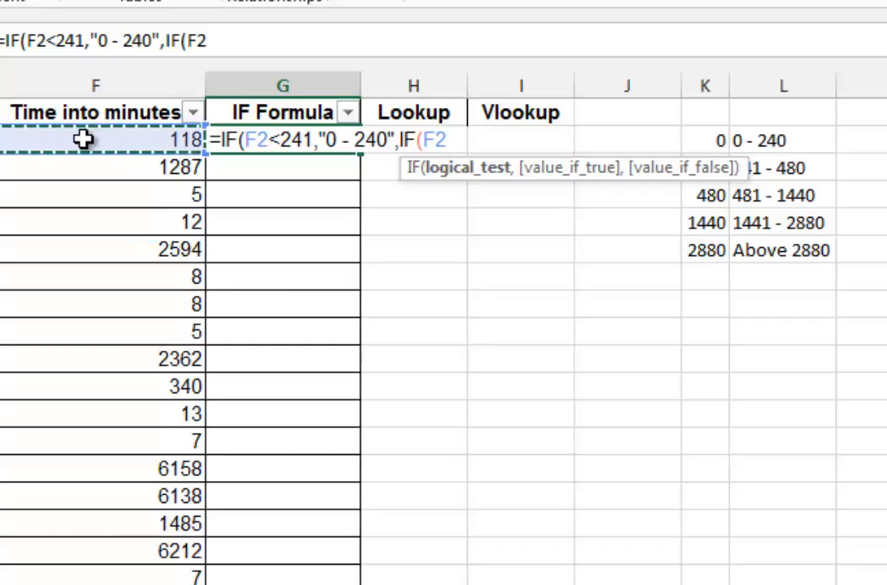
{"action": "type", "text": "<"}
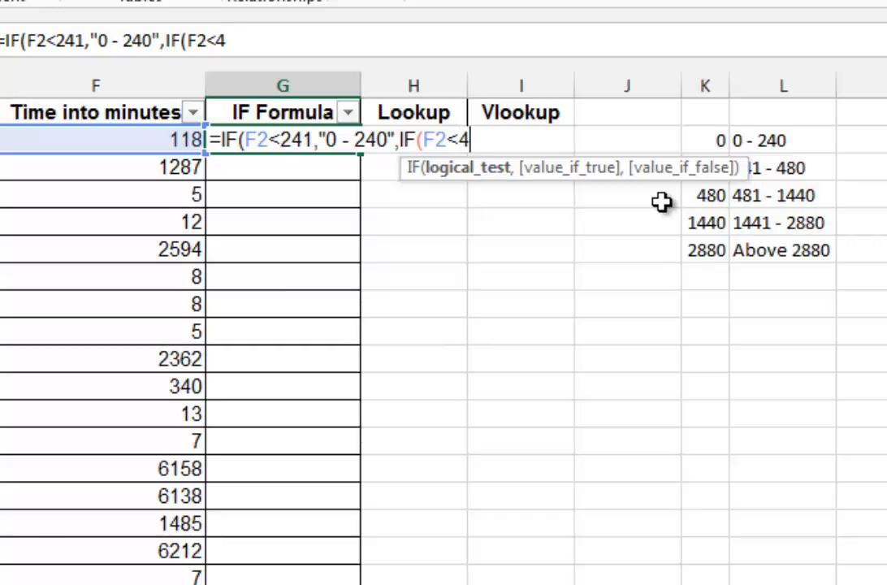
{"action": "type", "text": "481,"}
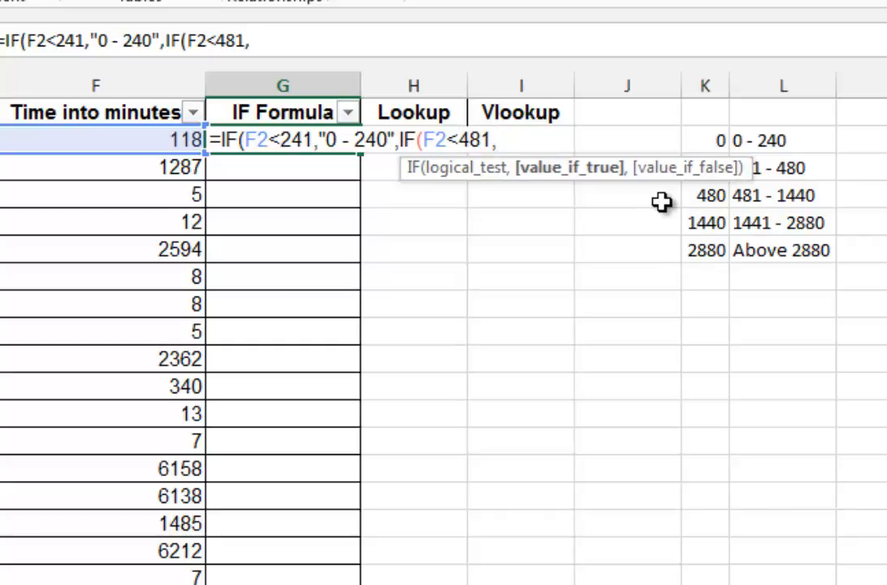
{"action": "left_click", "coordinate": [778, 169]}
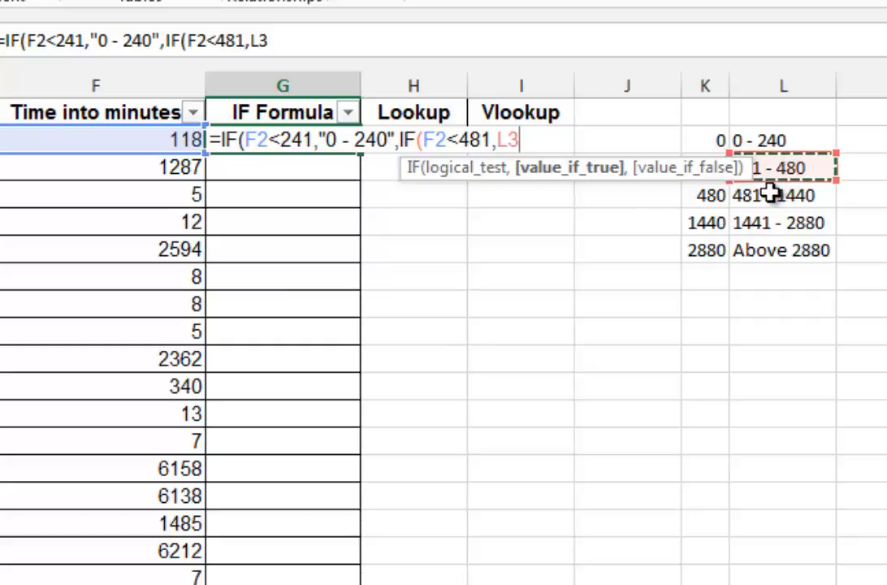
{"action": "left_click", "coordinate": [260, 40]}
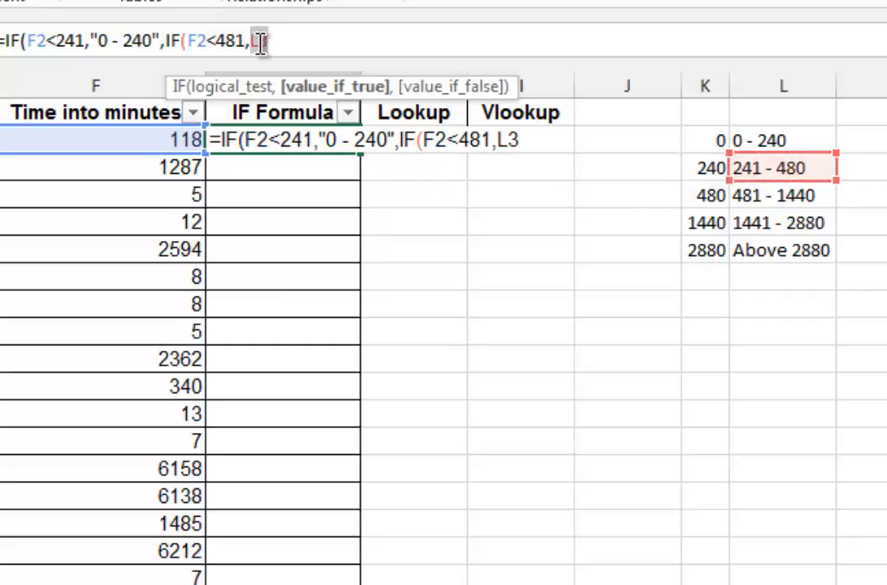
{"action": "key", "text": "F9"}
{"action": "left_click", "coordinate": [366, 47]}
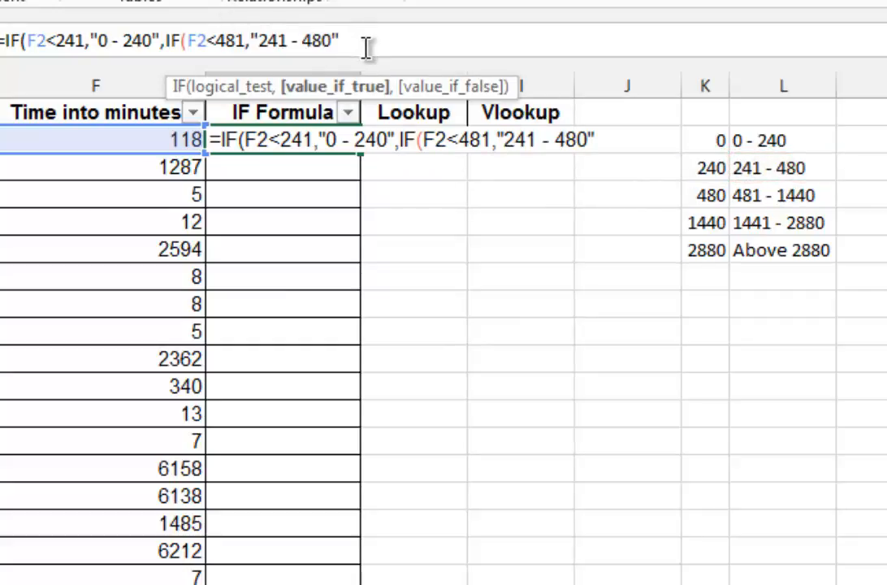
{"action": "type", "text": ","}
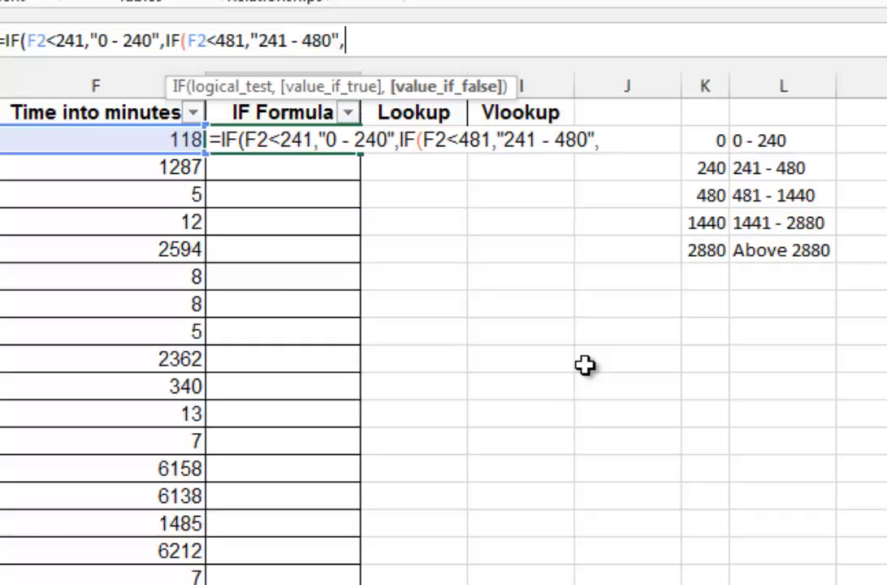
- Nest a third IF testing F2<1441, with the label from L4 converted to the literal "481 - 1440" as its true result
{"action": "type", "text": "if"}
{"action": "key", "text": "Tab"}
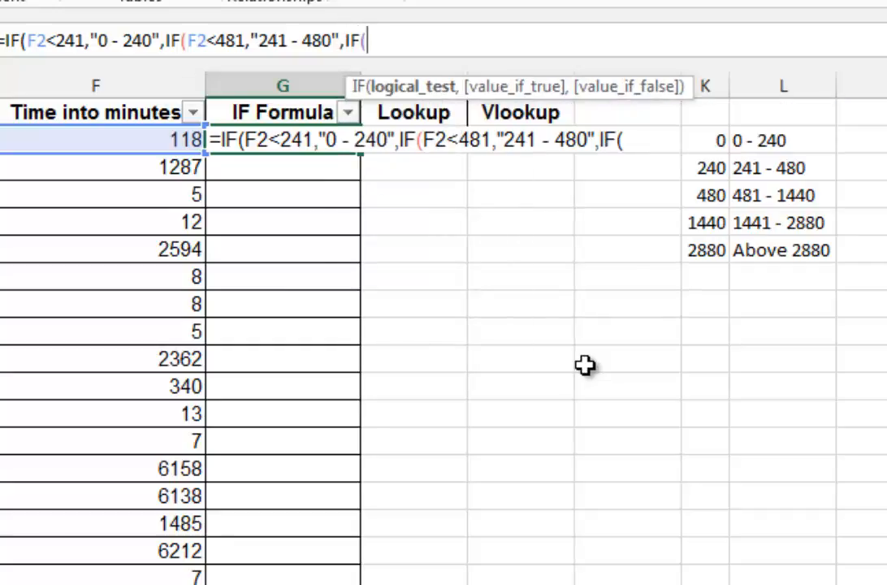
{"action": "left_click", "coordinate": [180, 140]}
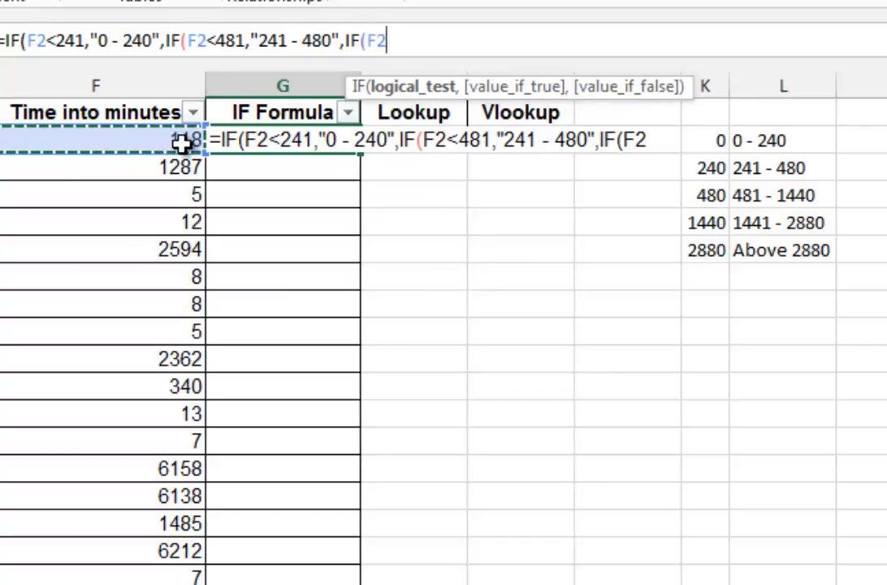
{"action": "type", "text": "<1441"}
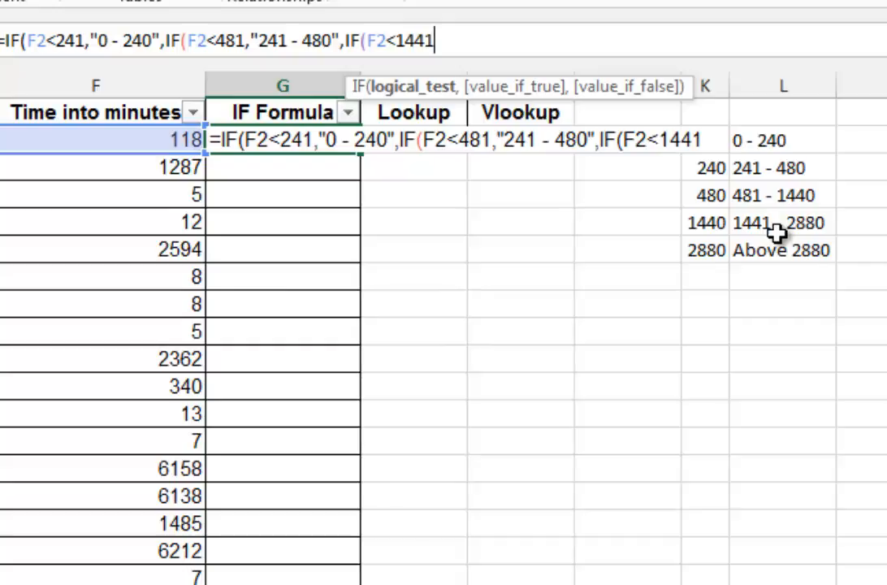
{"action": "type", "text": ","}
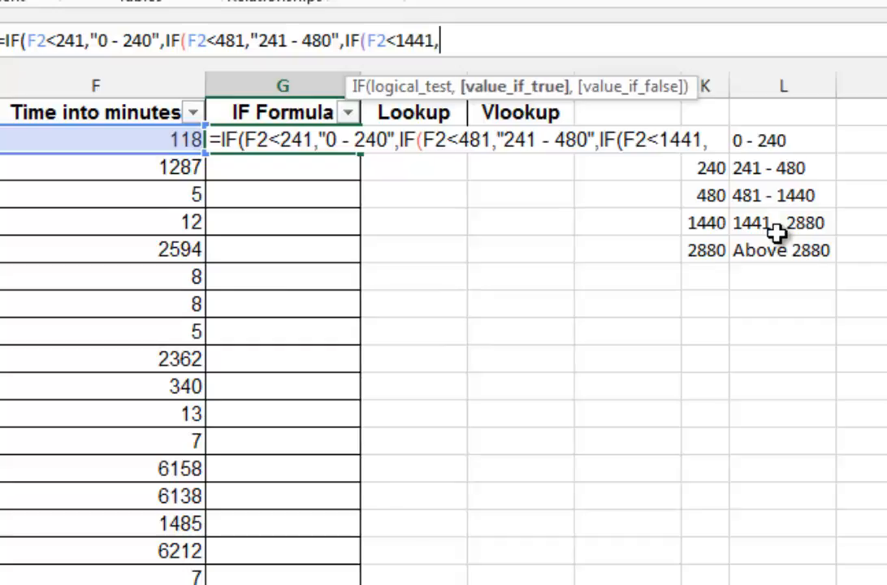
{"action": "left_click", "coordinate": [807, 202]}
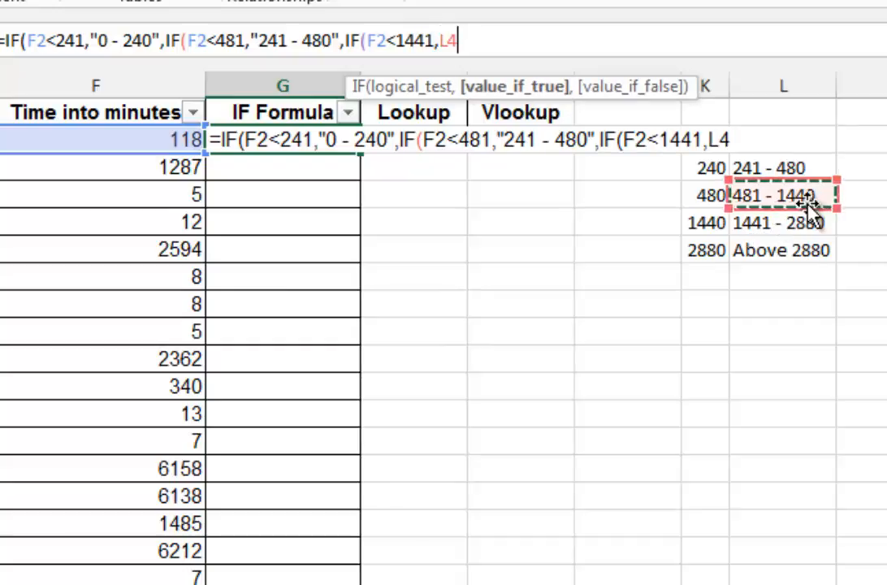
{"action": "left_click", "coordinate": [449, 41]}
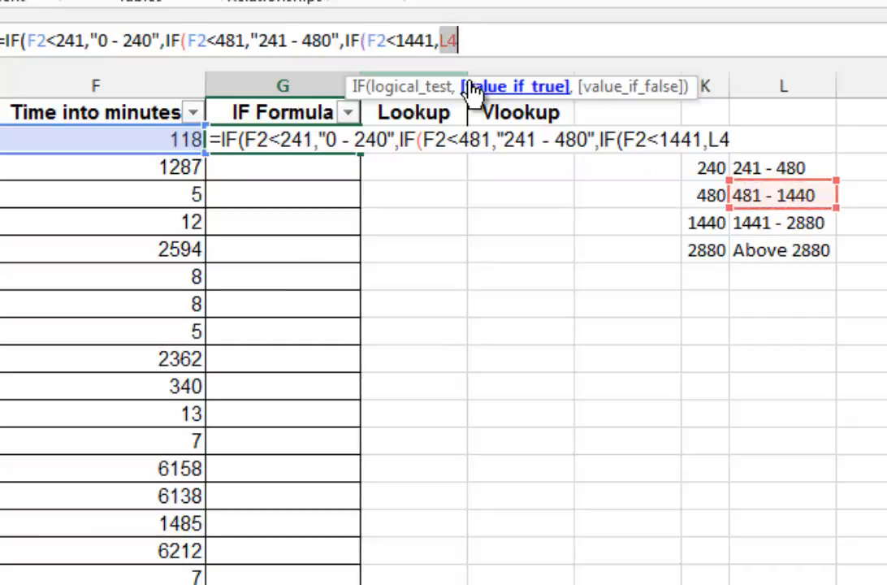
{"action": "key", "text": "F9"}
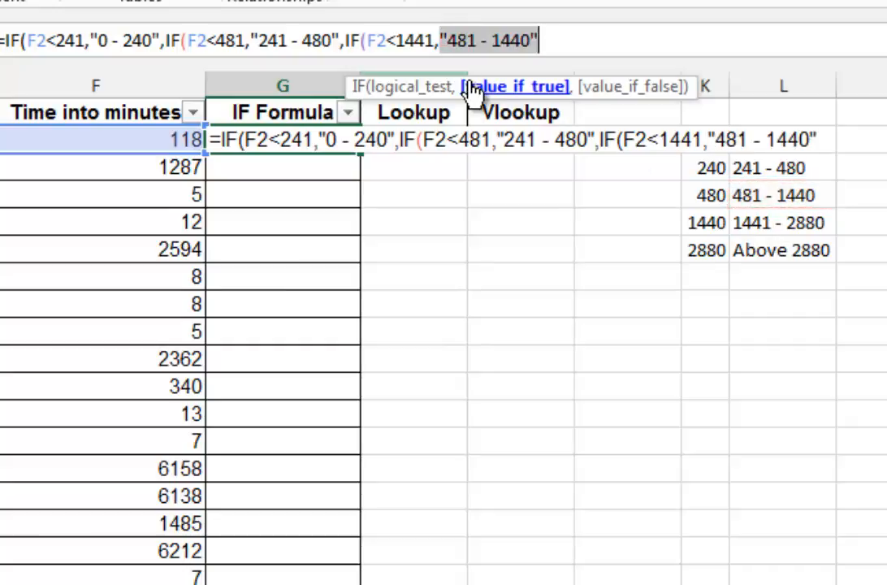
{"action": "left_click", "coordinate": [539, 39]}
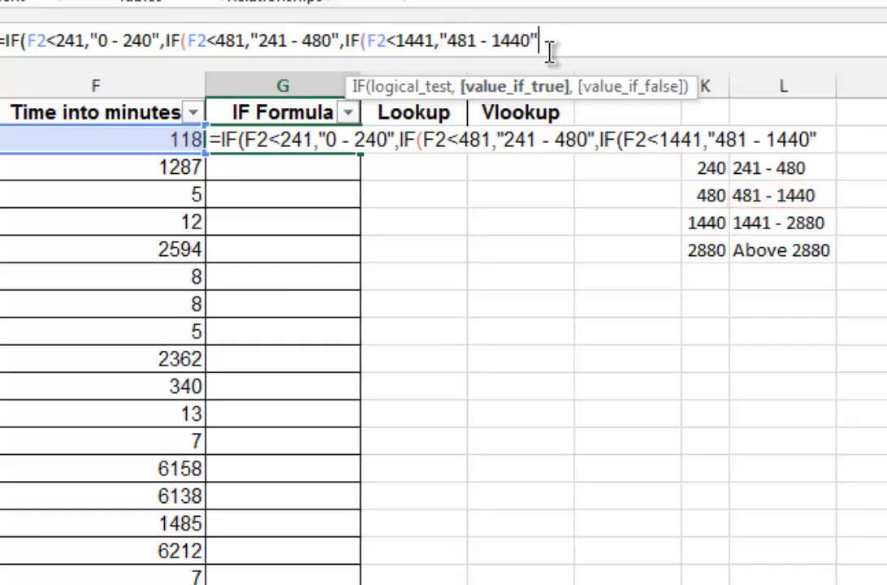
{"action": "type", "text": ","}
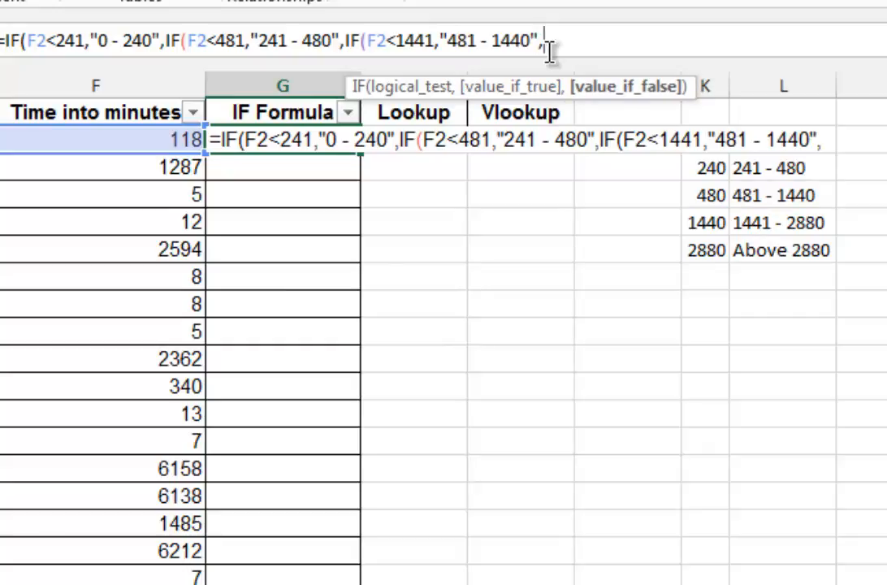
- Nest a fourth IF in the G2 formula, with the logical test F2<2881
{"action": "type", "text": "if"}
{"action": "key", "text": "Tab"}
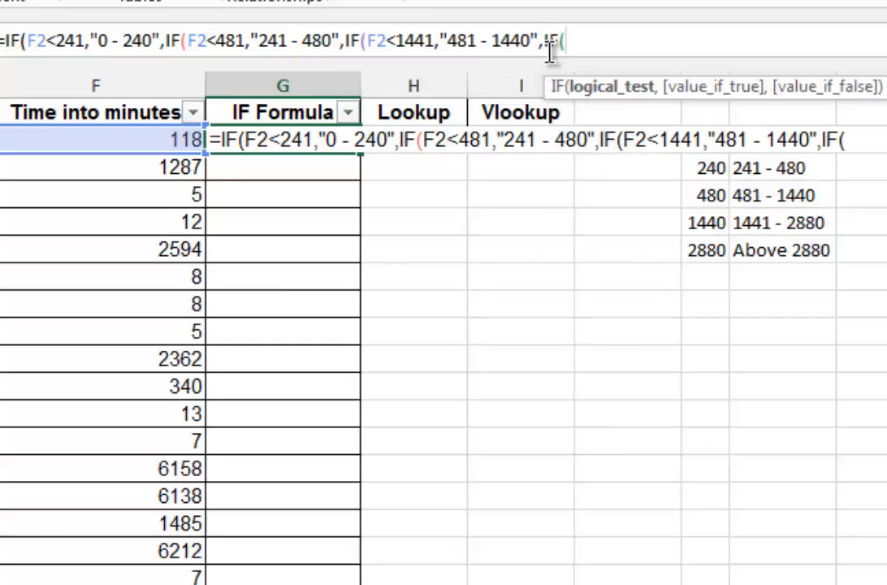
{"action": "left_click", "coordinate": [182, 139]}
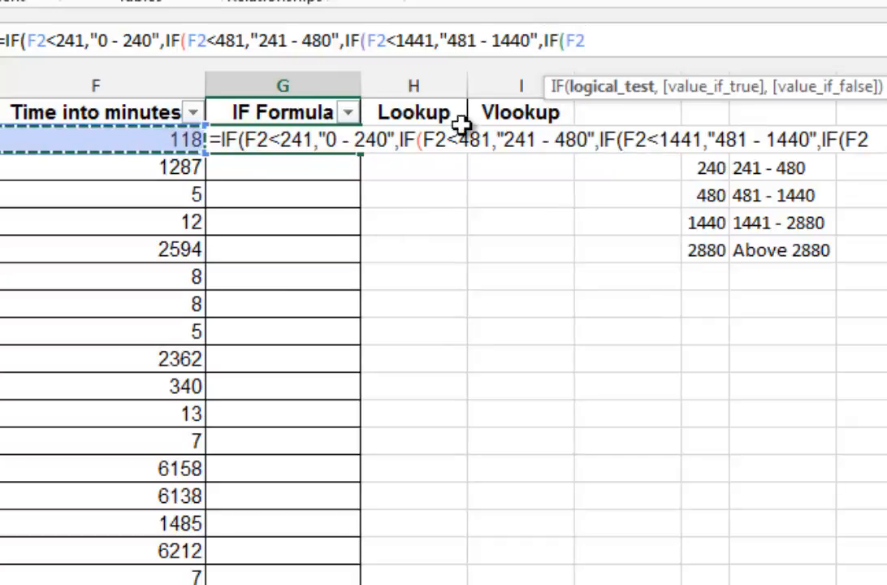
{"action": "type", "text": "<2881"}
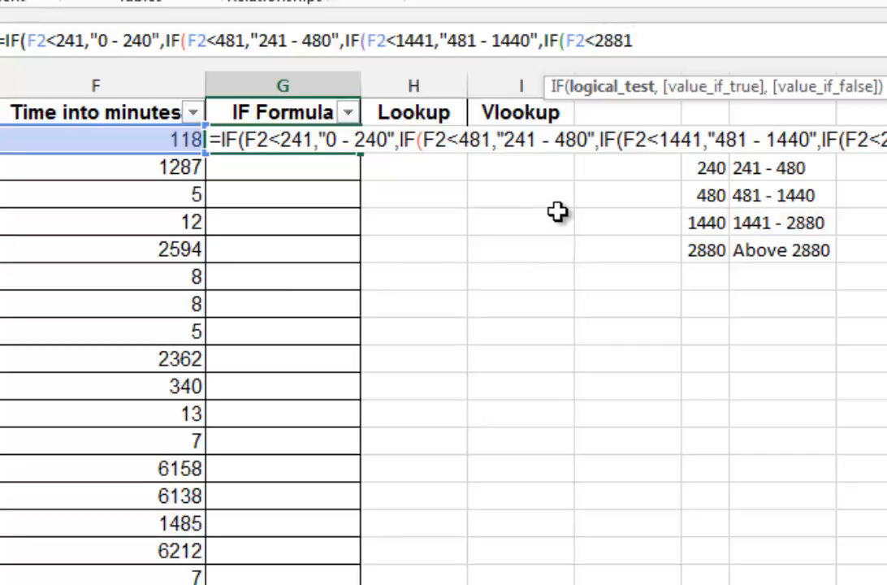
{"action": "type", "text": ","}
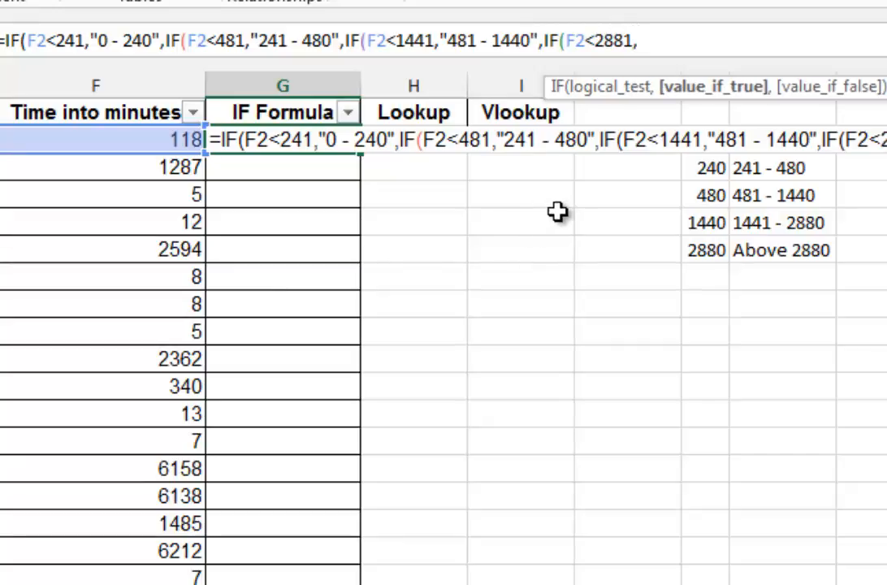
- Use range label L5 as the fourth IF's true result, converted into the literal text "1441 - 2880", and move on to its false result
{"action": "left_click", "coordinate": [744, 218]}
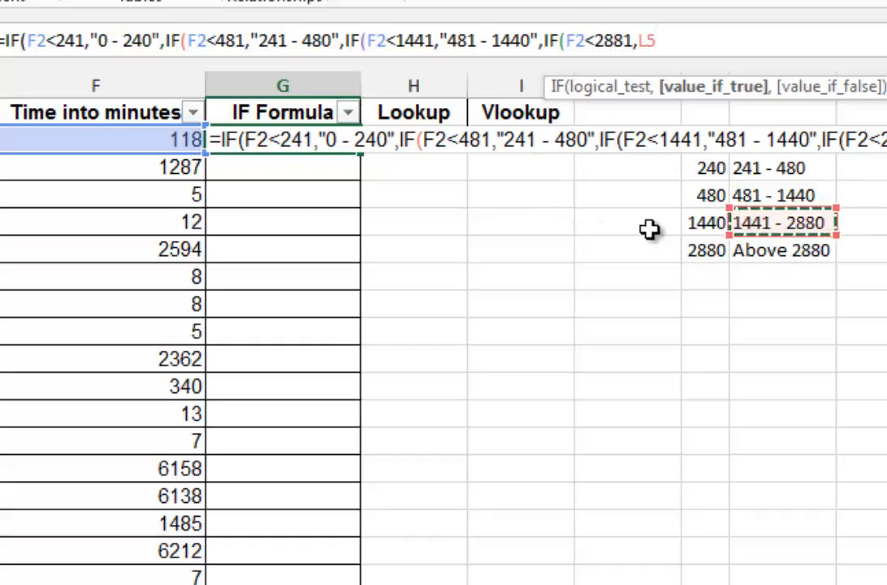
{"action": "double_click", "coordinate": [648, 42]}
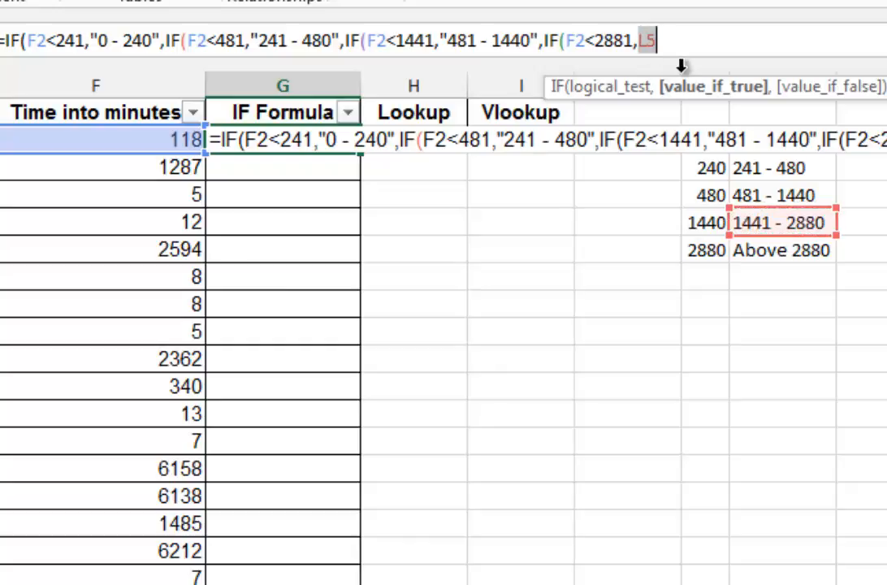
{"action": "key", "text": "F9"}
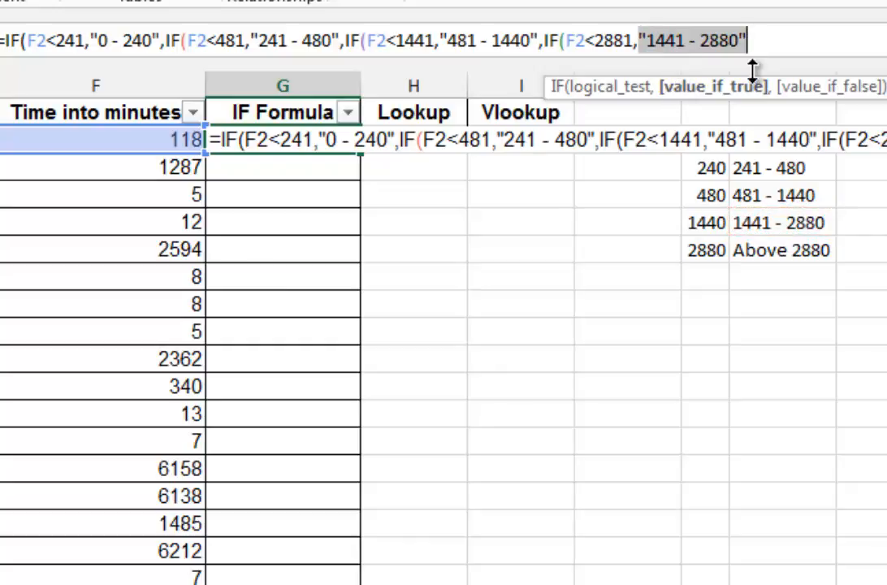
{"action": "type", "text": ","}
{"action": "key", "text": "ctrl+z"}
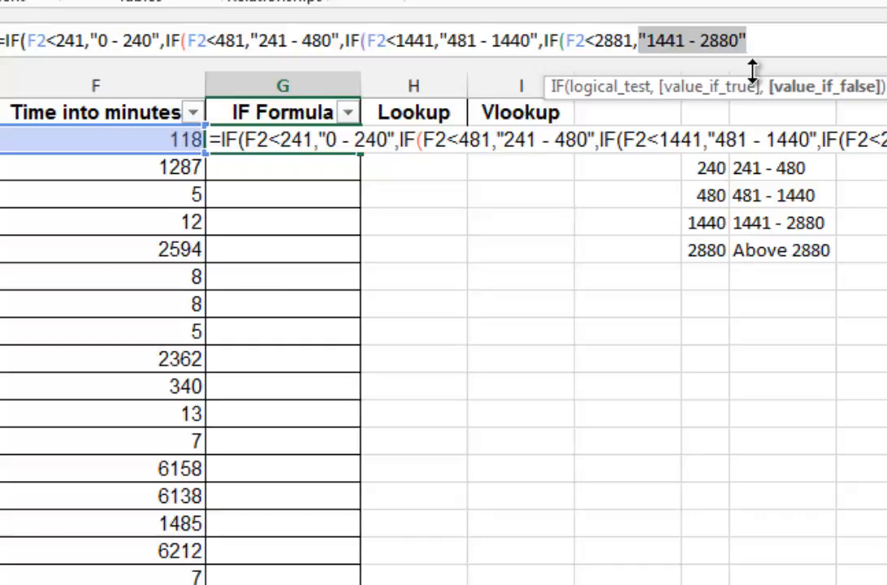
{"action": "left_click", "coordinate": [763, 39]}
{"action": "type", "text": ","}
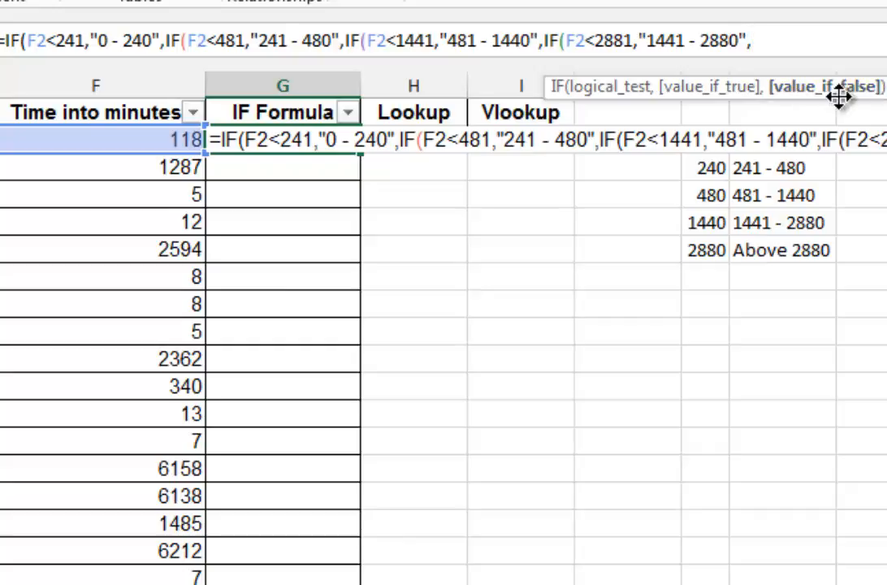
- Use range label L6 as the fourth IF's false result and convert the reference into the literal text "Above 2880"
{"action": "left_click", "coordinate": [768, 250]}
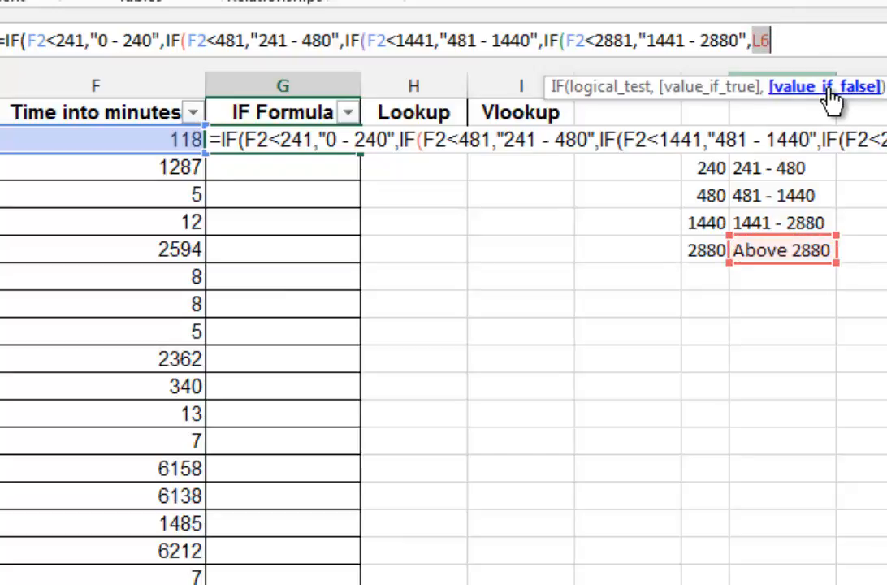
{"action": "key", "text": "F9"}
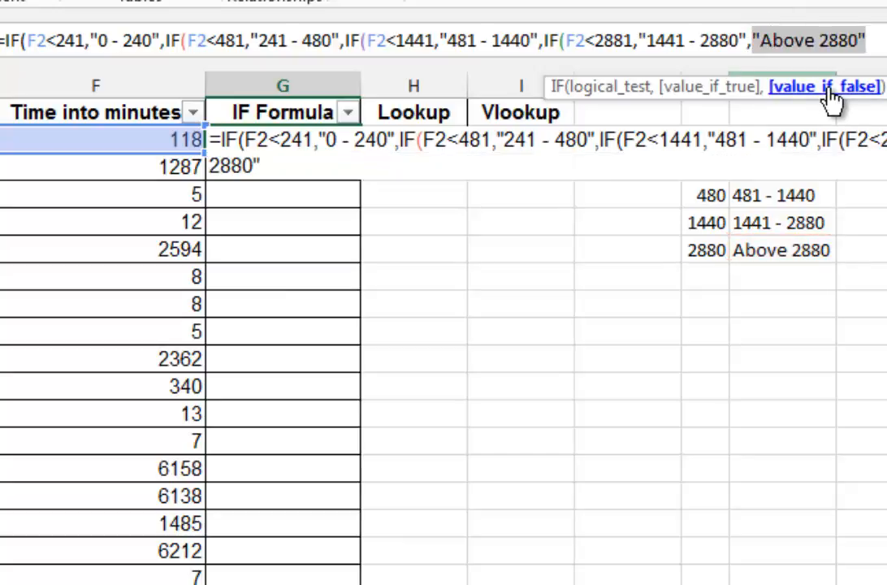
{"action": "key", "text": "Delete"}
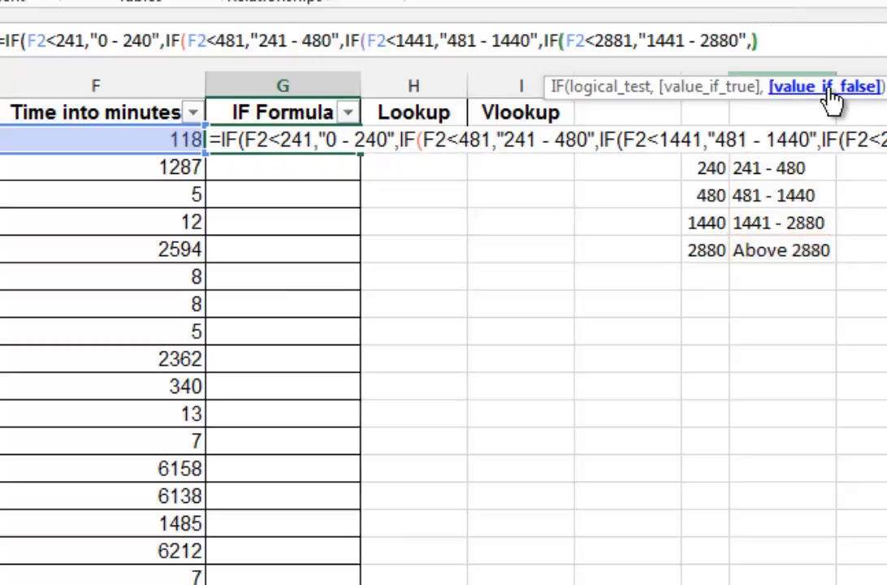
{"action": "key", "text": "ctrl+z"}
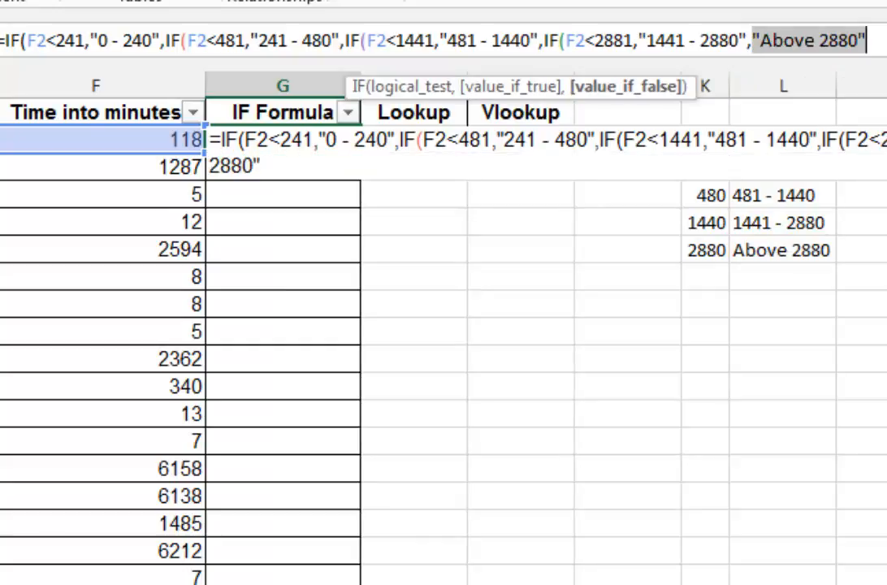
{"action": "key", "text": "Right"}
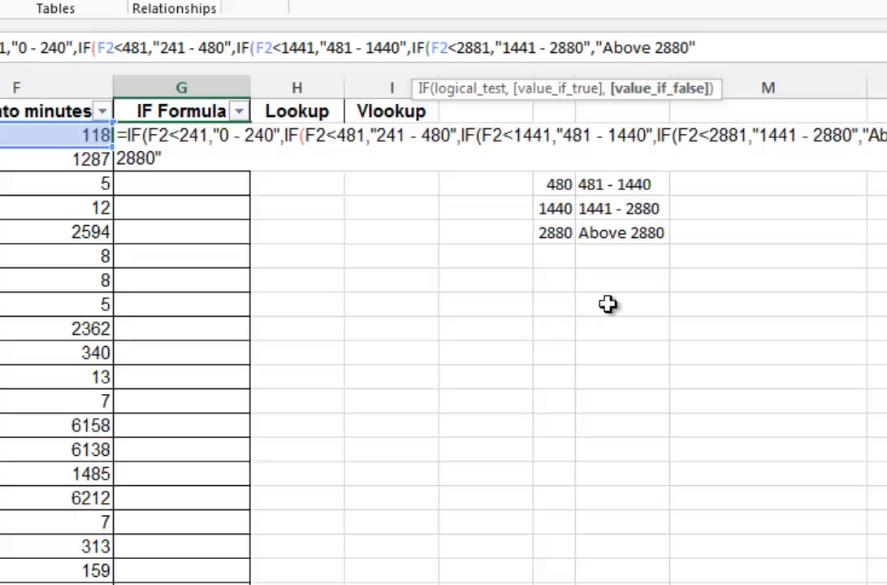
- Close all four nested IFs, enter the formula in G2 and fill it down the IF Formula column
{"action": "key", "text": "Right"}
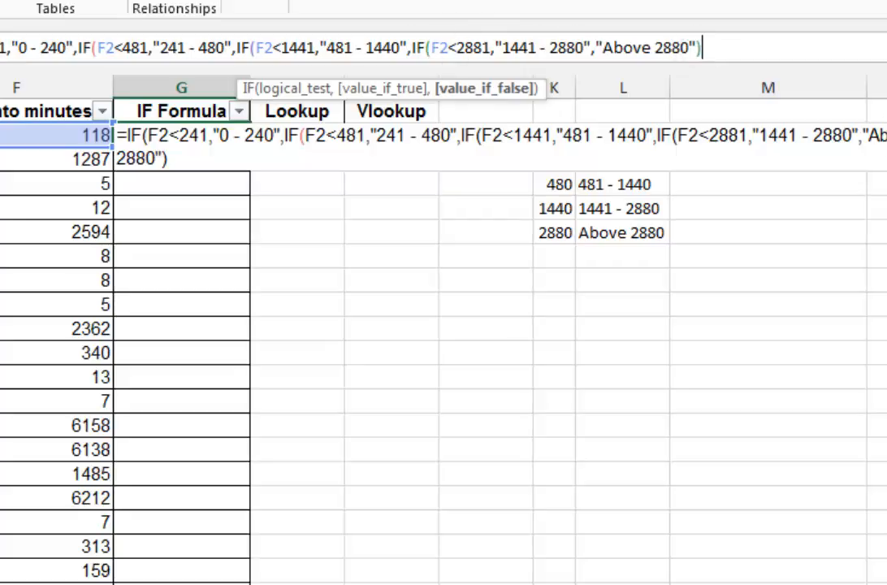
{"action": "left_click", "coordinate": [709, 48]}
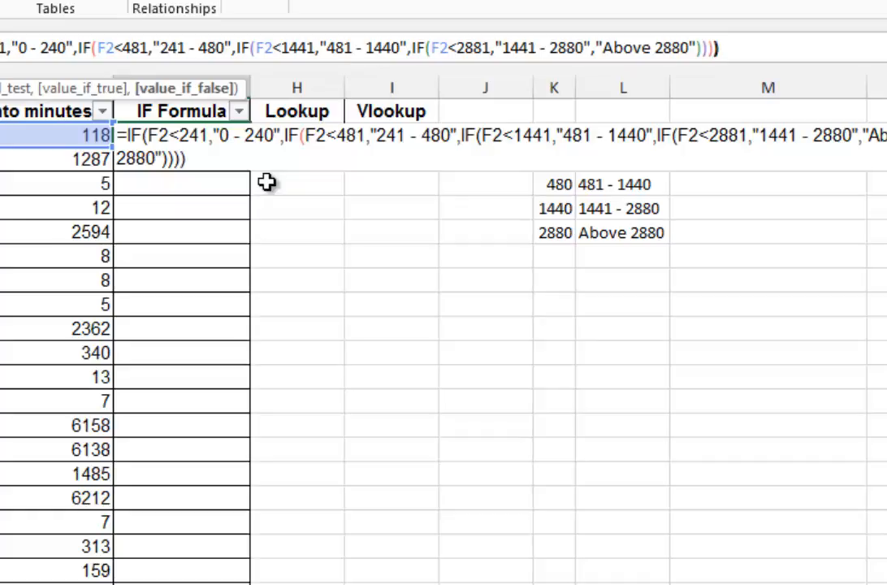
{"action": "key", "text": "ctrl+Return"}
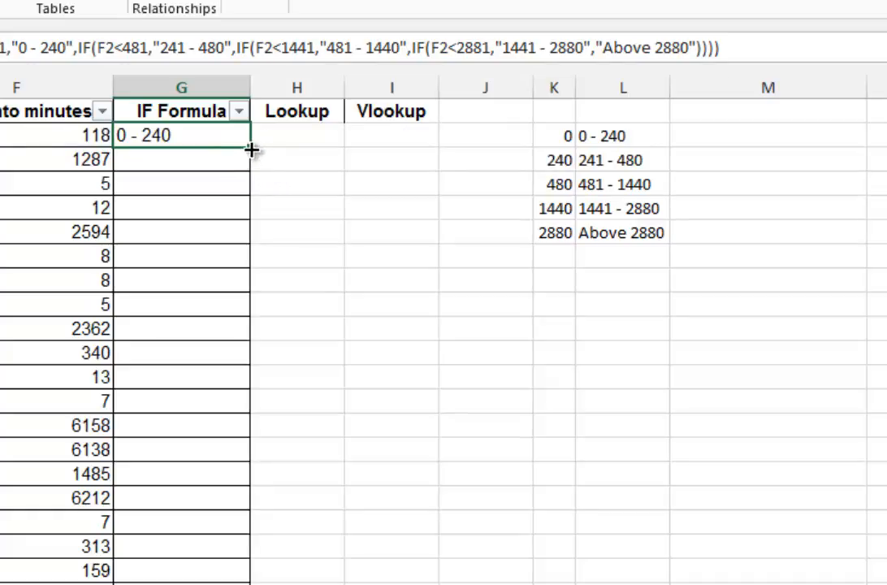
{"action": "double_click", "coordinate": [252, 149]}
- Review the filled brackets in column G, compare F2 and G2 with range label L2, and select the Lookup and Vlookup columns
{"action": "left_click", "coordinate": [181, 182]}
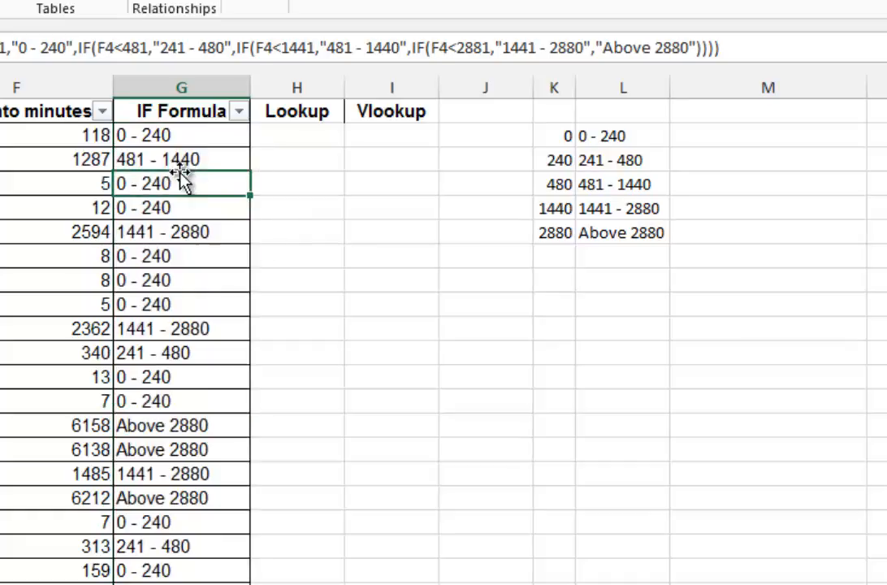
{"action": "scroll", "coordinate": [208, 159], "scroll_direction": "down", "scroll_amount": 8}
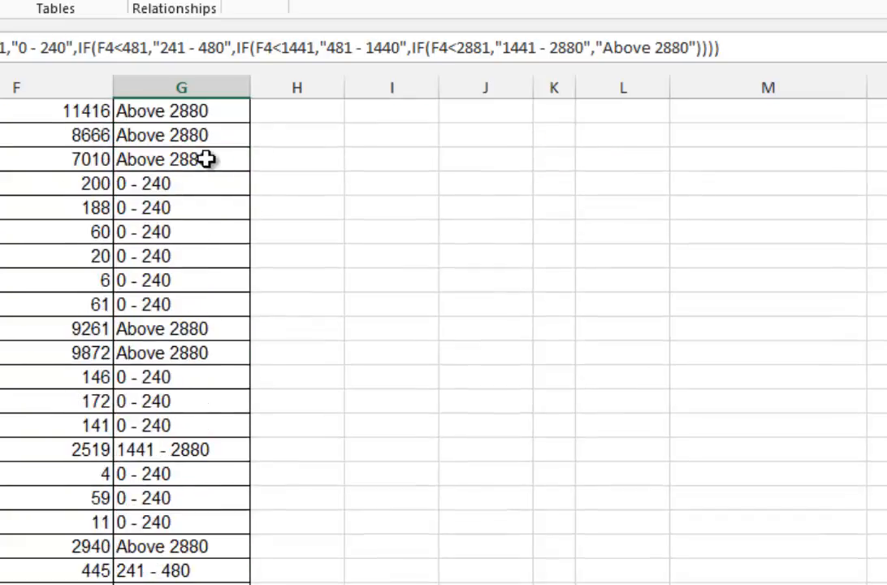
{"action": "scroll", "coordinate": [230, 231], "scroll_direction": "up", "scroll_amount": 8}
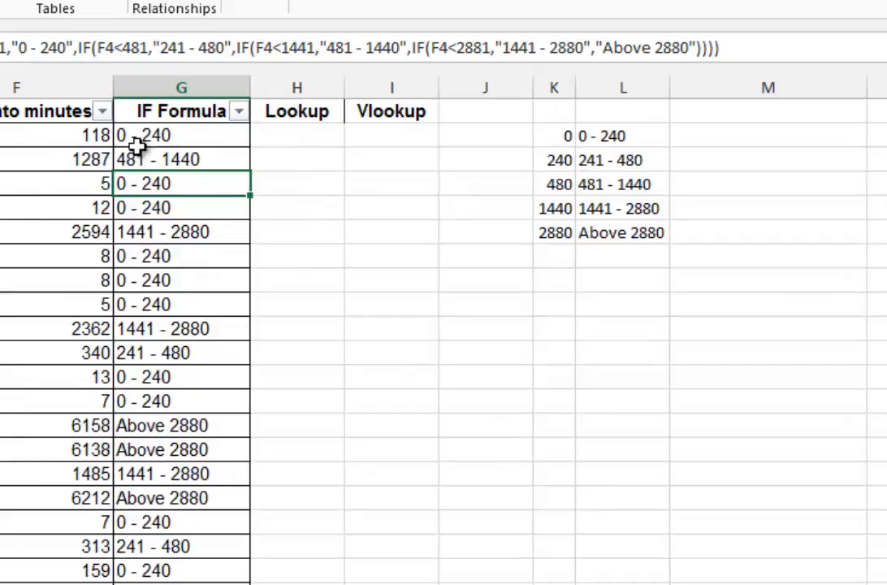
{"action": "left_click", "coordinate": [120, 135]}
{"action": "left_click", "coordinate": [75, 135]}
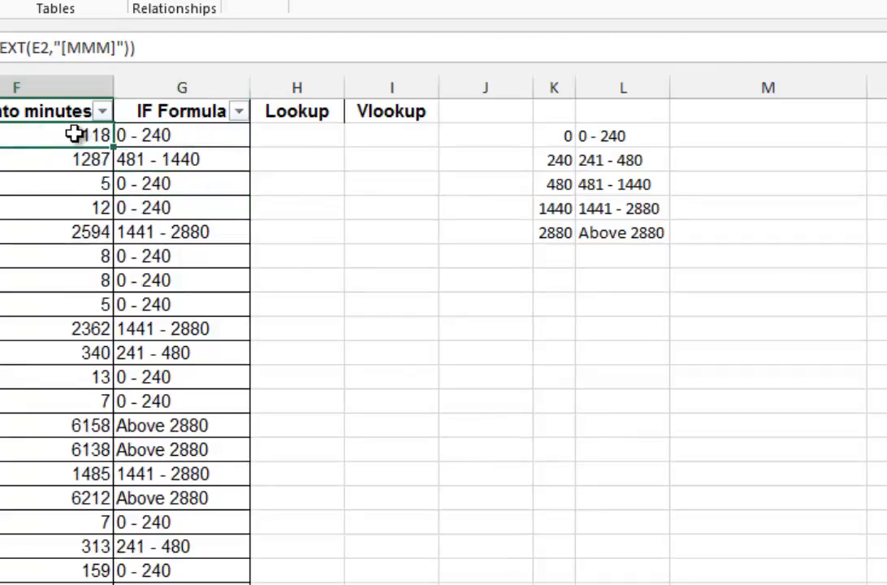
{"action": "left_click", "coordinate": [140, 136]}
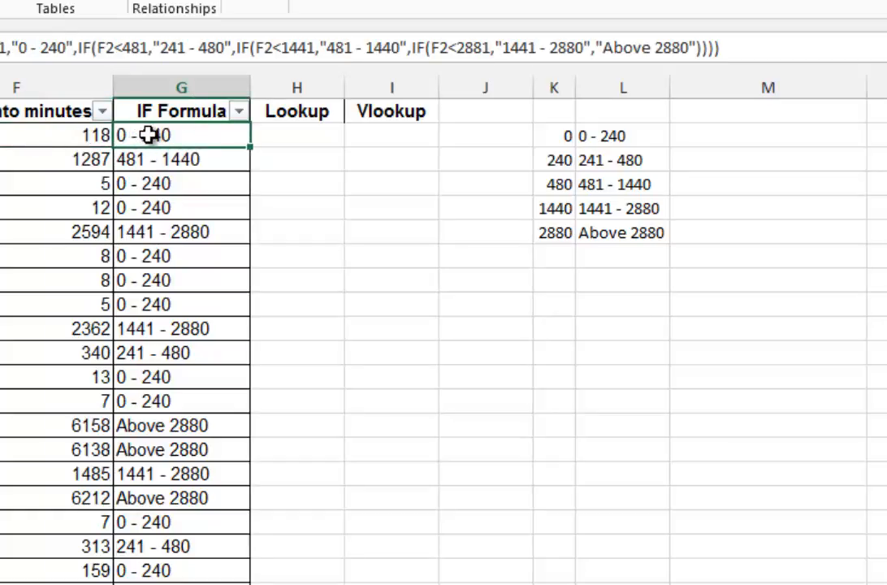
{"action": "left_click", "coordinate": [616, 136]}
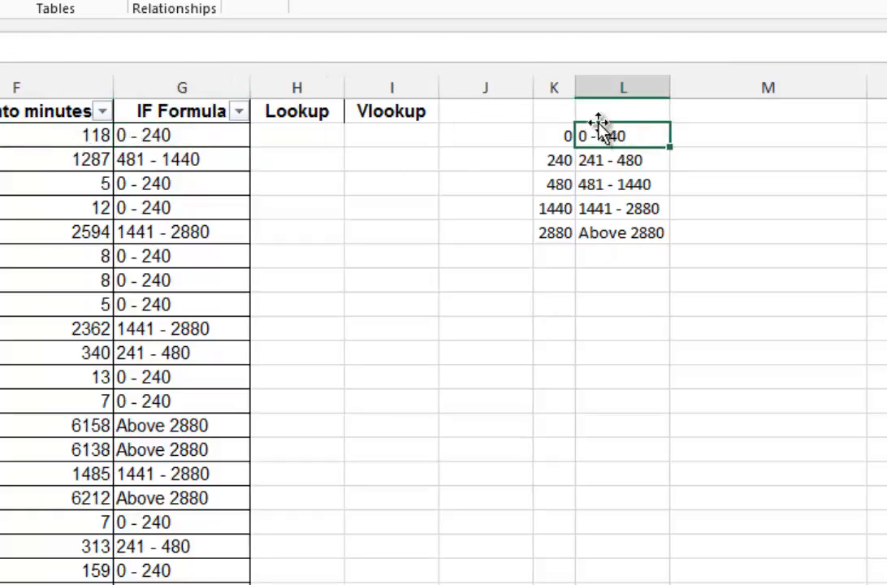
{"action": "left_click", "coordinate": [163, 135]}
{"action": "left_click_drag", "start_coordinate": [323, 87], "coordinate": [368, 90]}
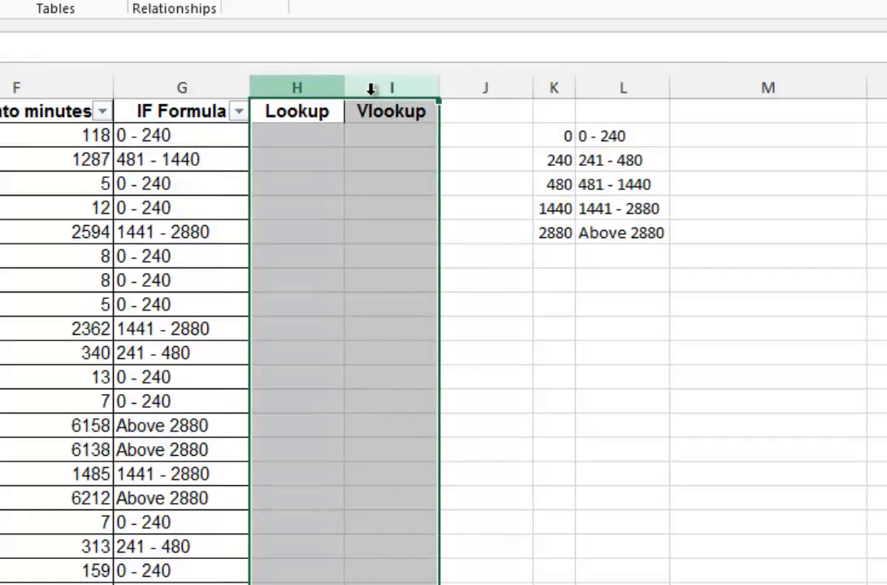